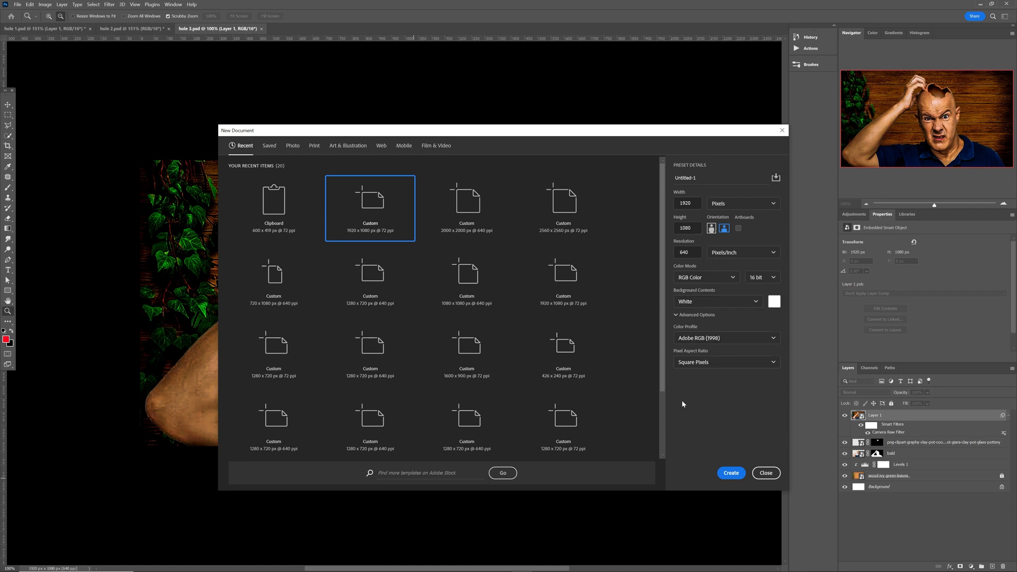
Create a 1920 × 1080 px RGB document at 640 ppi with a white background and place the wood-ivy-green-leaves image in it
left_click(730, 473)
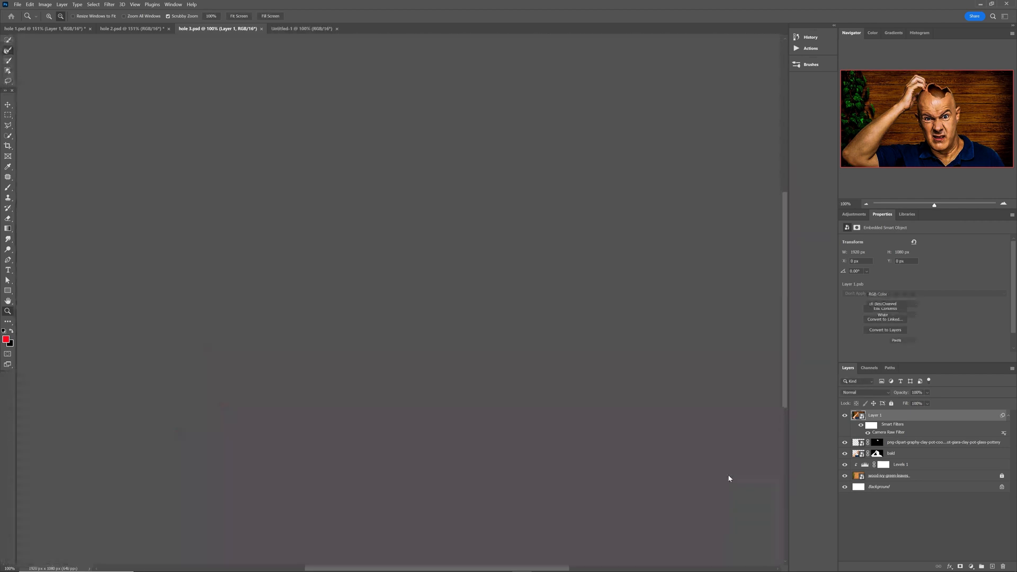
left_click_drag(25, 241, 286, 342)
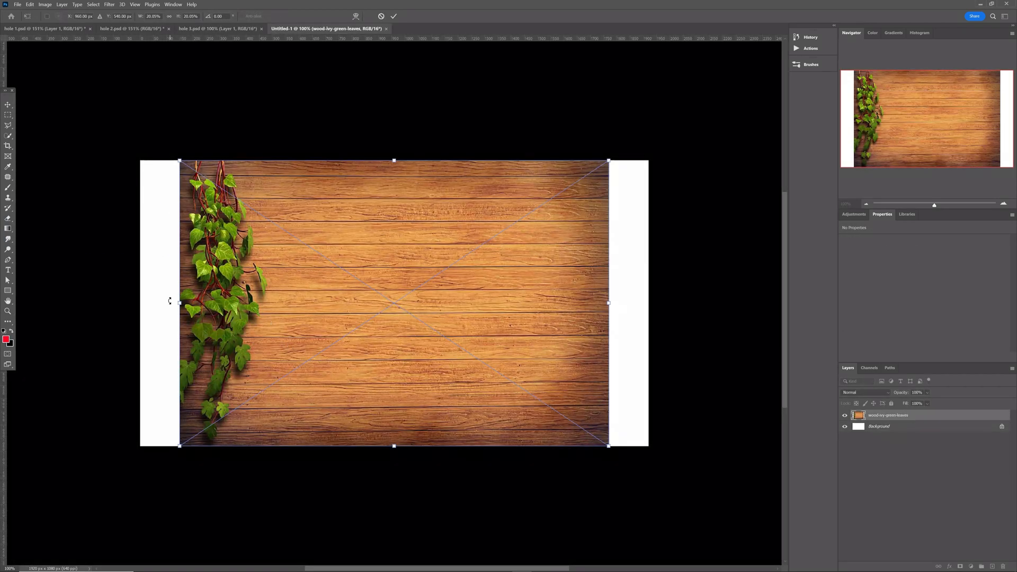
Enlarge the wood-and-ivy image to about 24% and position it so it covers the whole canvas
left_click_drag(179, 304, 129, 303)
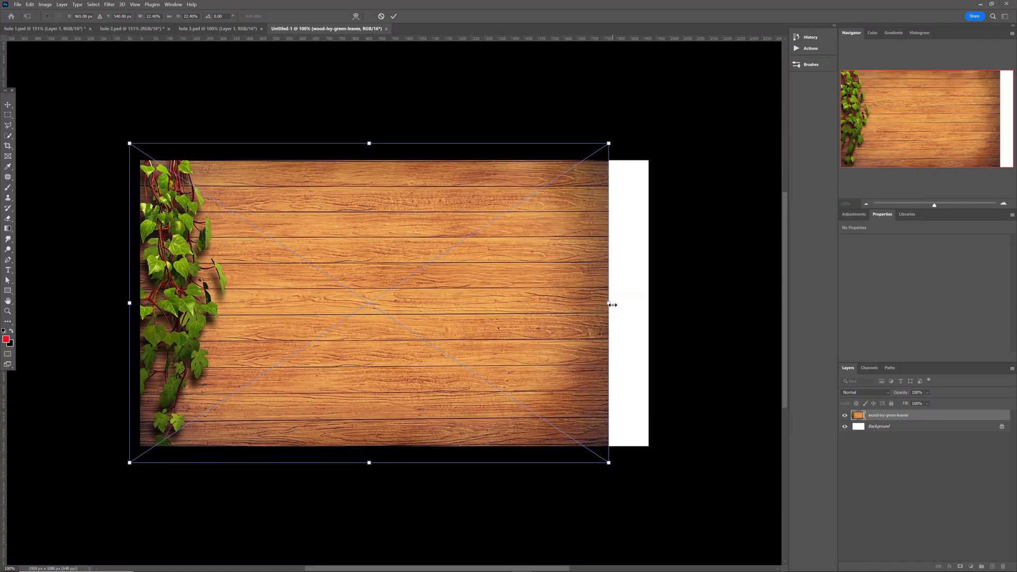
left_click_drag(612, 304, 640, 300)
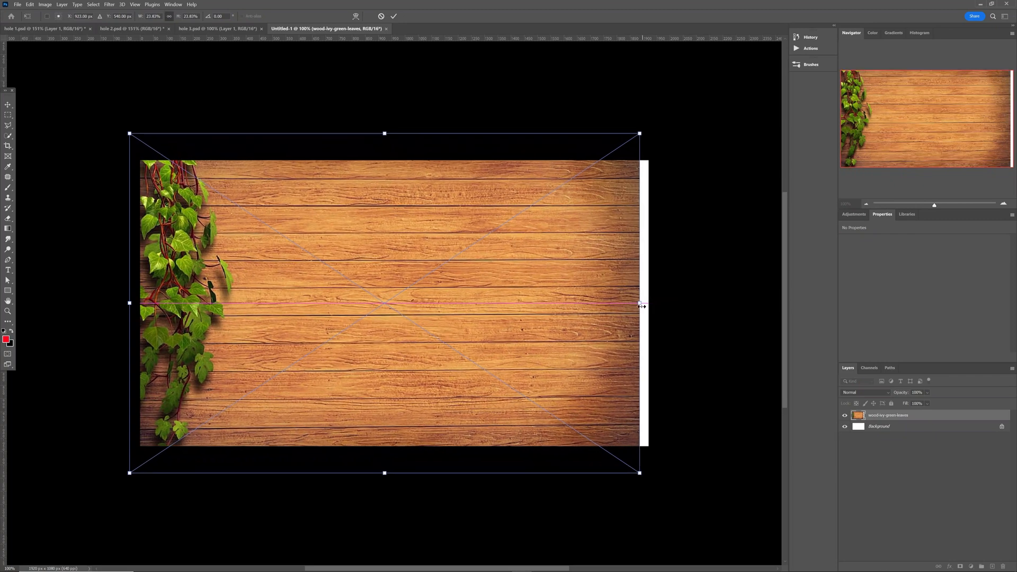
left_click_drag(514, 312, 532, 311)
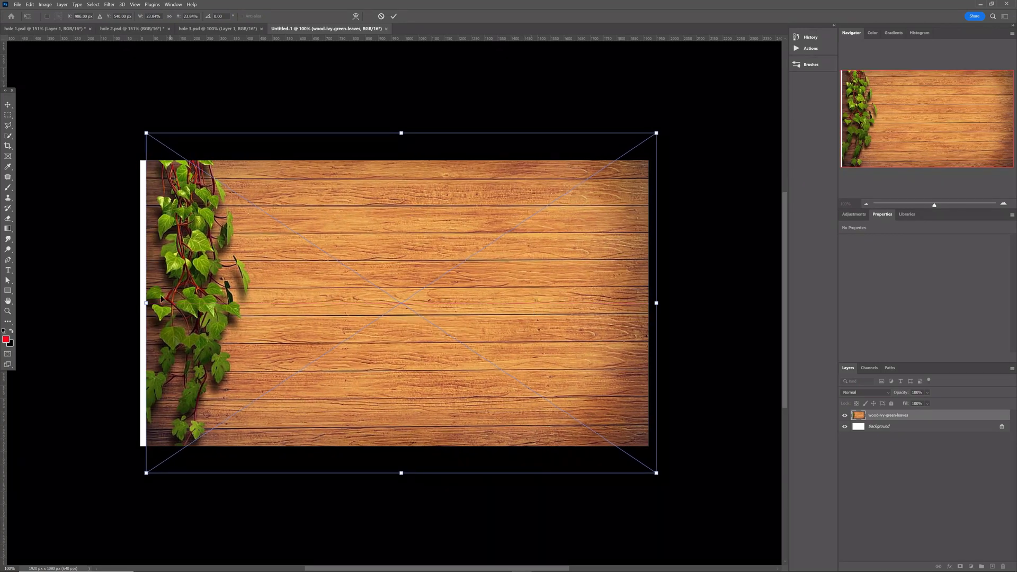
left_click_drag(146, 304, 140, 303)
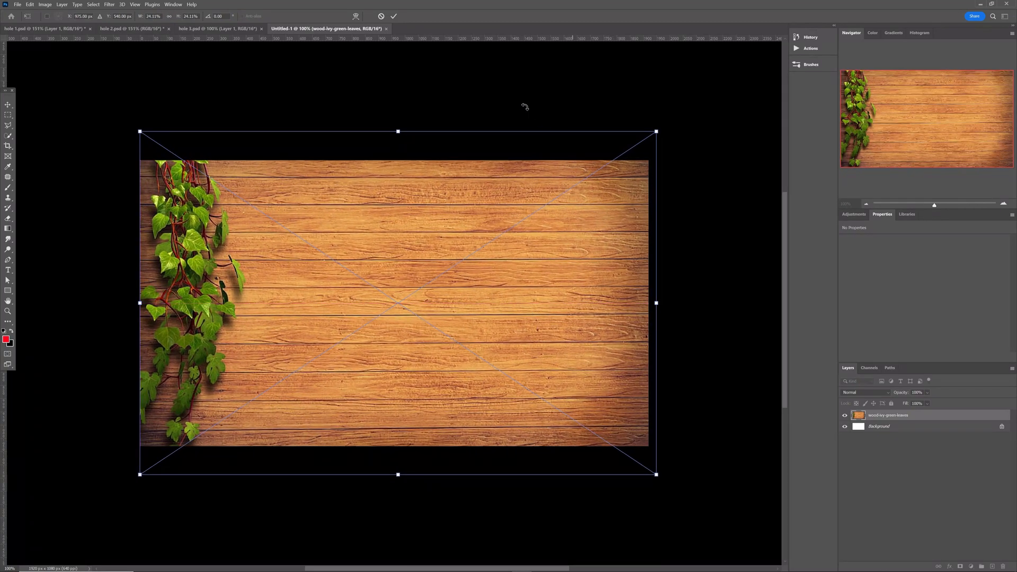
key("Return")
Place the bald man image above the wood background, enlarge it to about 1979 px wide and position his head within the frame
key("z")
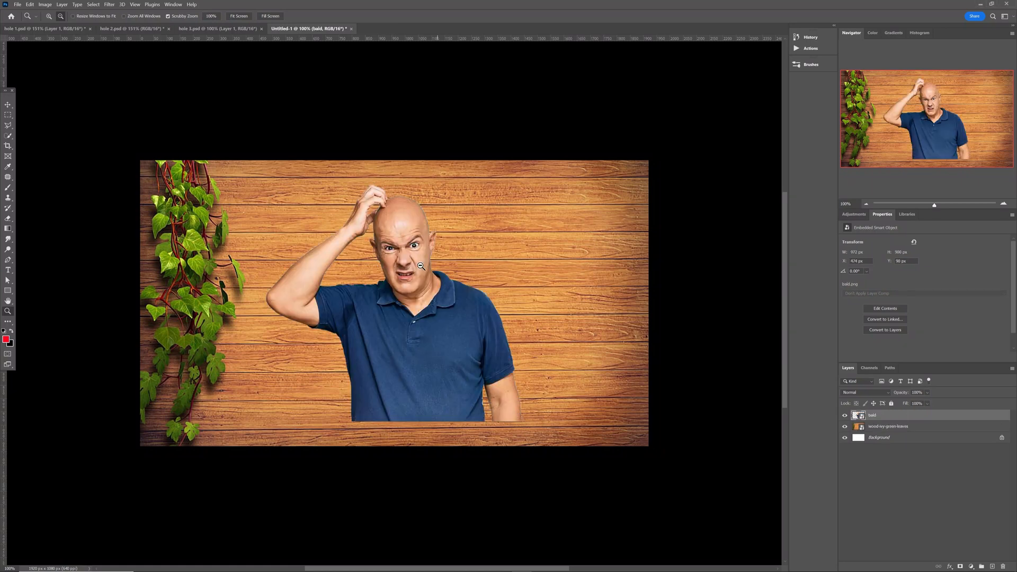
key("v")
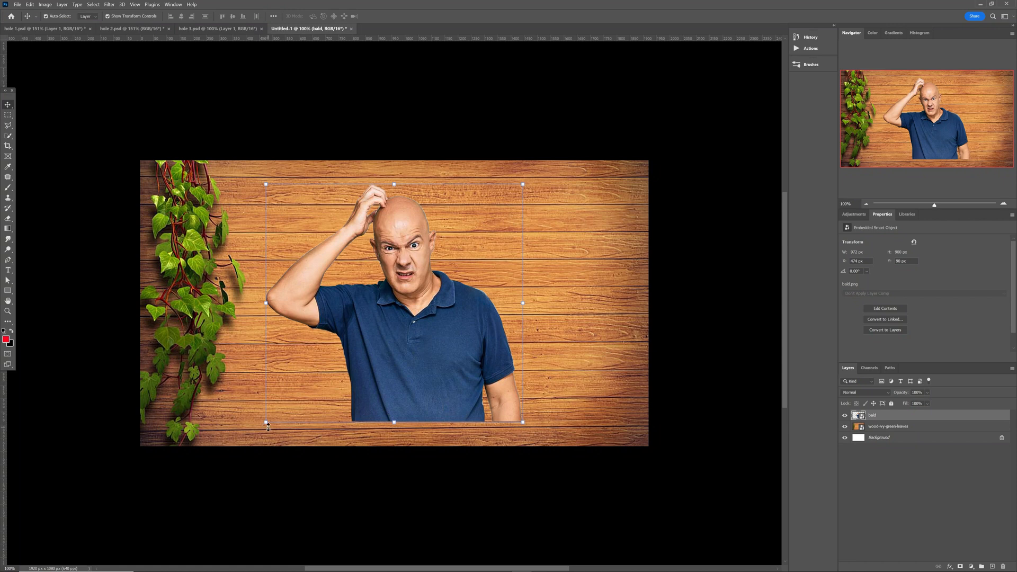
left_click_drag(266, 423, 187, 500)
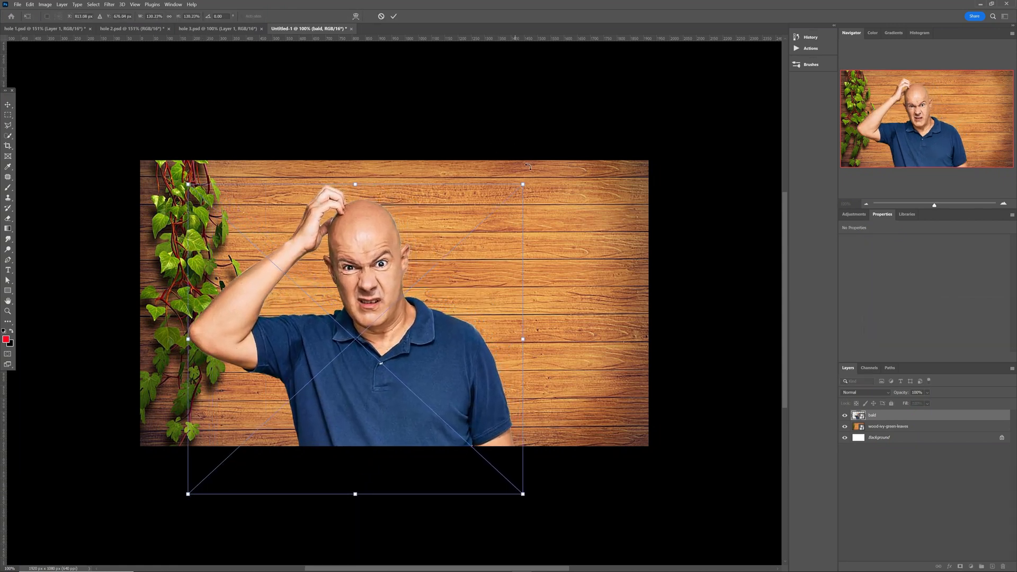
left_click_drag(522, 186, 649, 113)
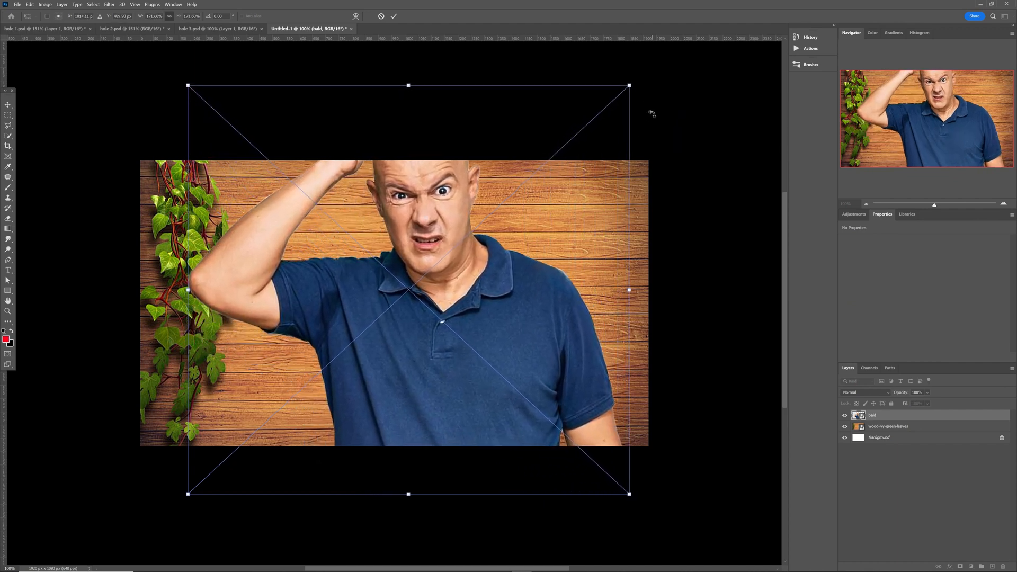
left_click_drag(510, 262, 499, 356)
left_click_drag(619, 182, 645, 157)
left_click_drag(175, 156, 119, 102)
left_click_drag(395, 244, 427, 298)
key("Return")
left_click(418, 118)
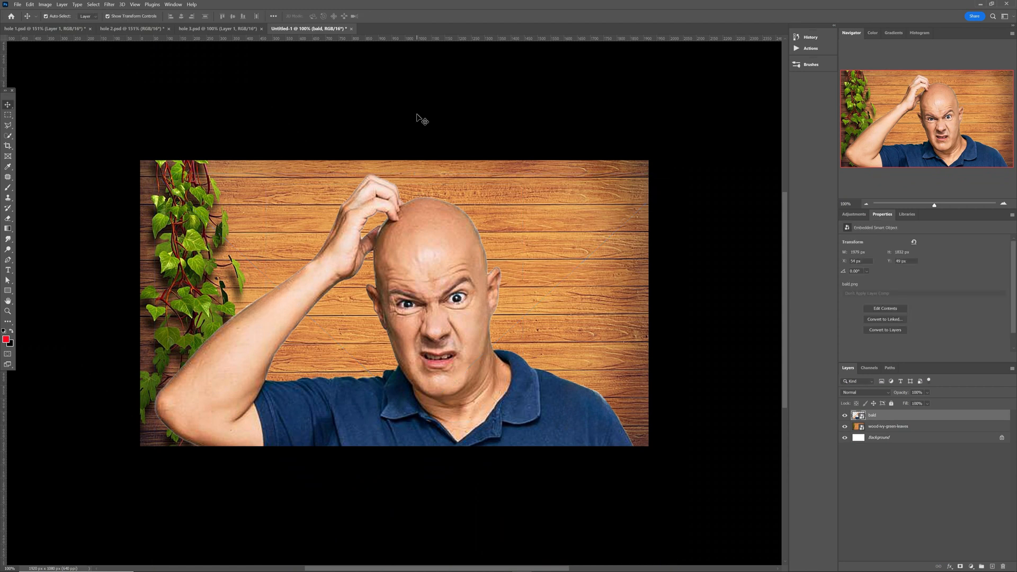
Add a layer mask to the bald layer, open it in Select and Mask and select the subject
left_click(421, 265)
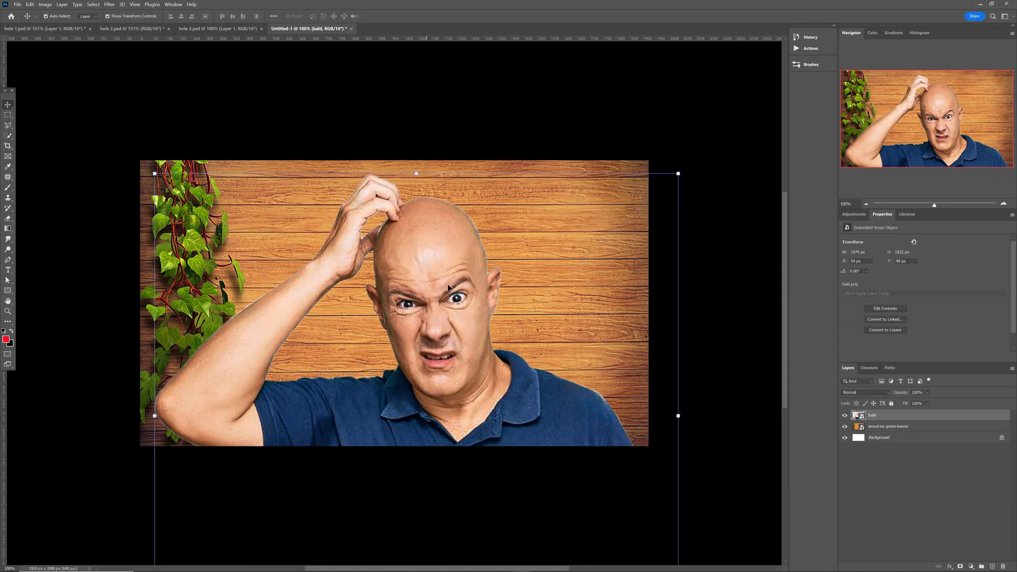
left_click(960, 566)
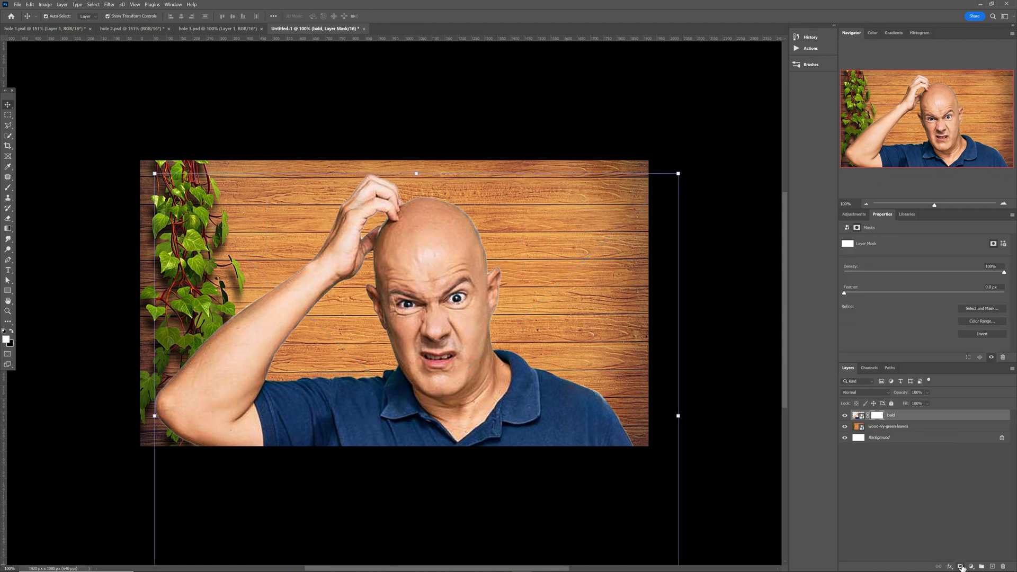
double_click(876, 416)
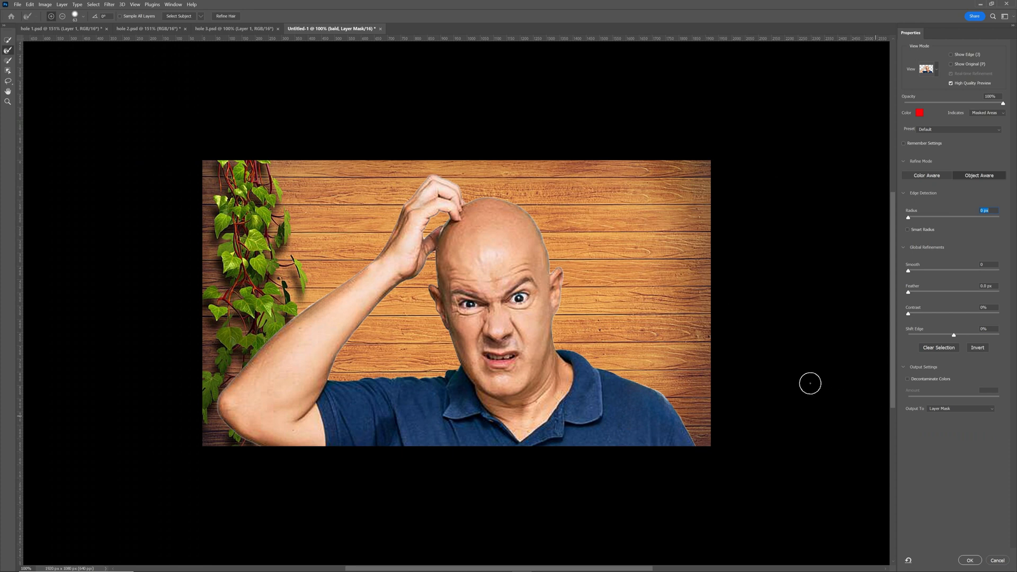
left_click(176, 17)
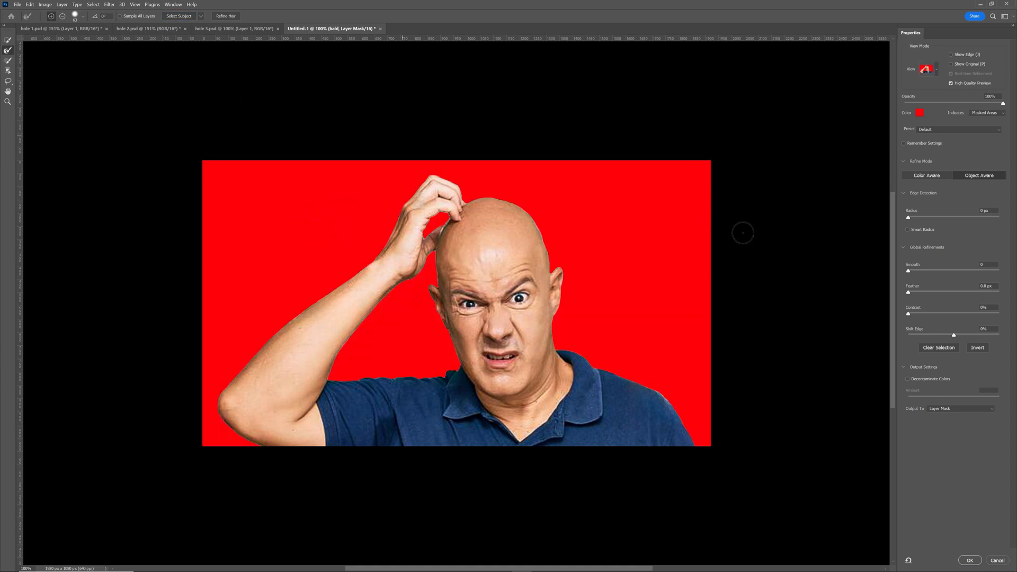
Refine the man's mask edge with Smart Radius and a radius of about 6 px, output to the layer mask
left_click(907, 230)
left_click_drag(909, 219, 922, 220)
left_click(969, 559)
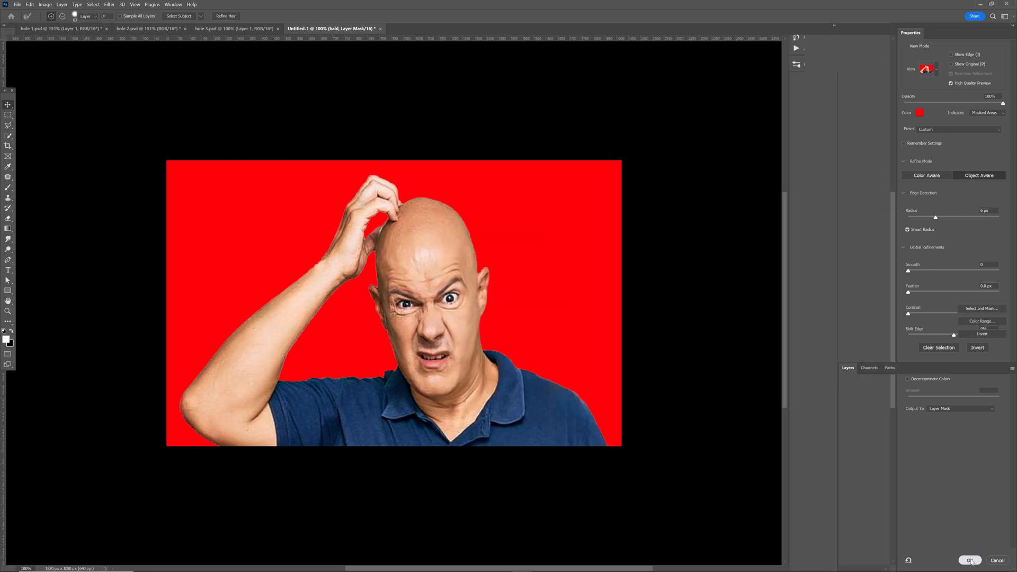
left_click(618, 192)
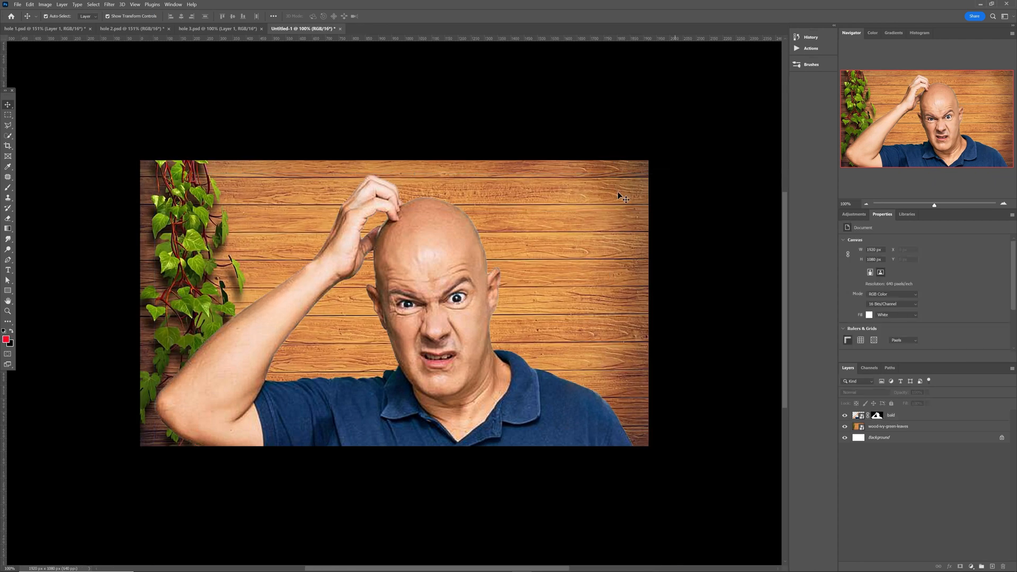
Darken the wood background with a clipped Levels adjustment: black input 67, midtones 0.63 and white output about 191
left_click(847, 215)
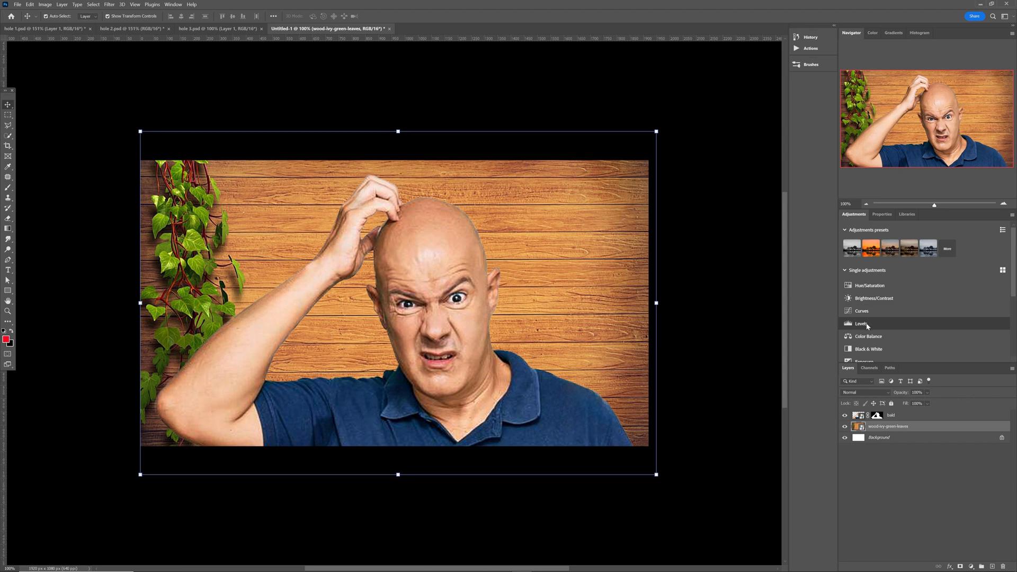
left_click(862, 323)
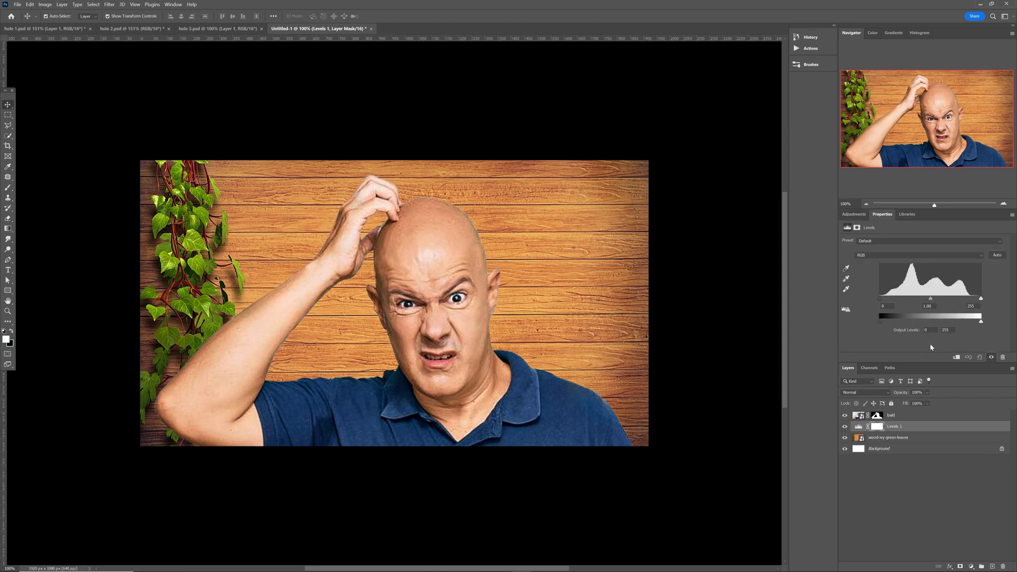
left_click(957, 358)
left_click_drag(879, 298, 907, 300)
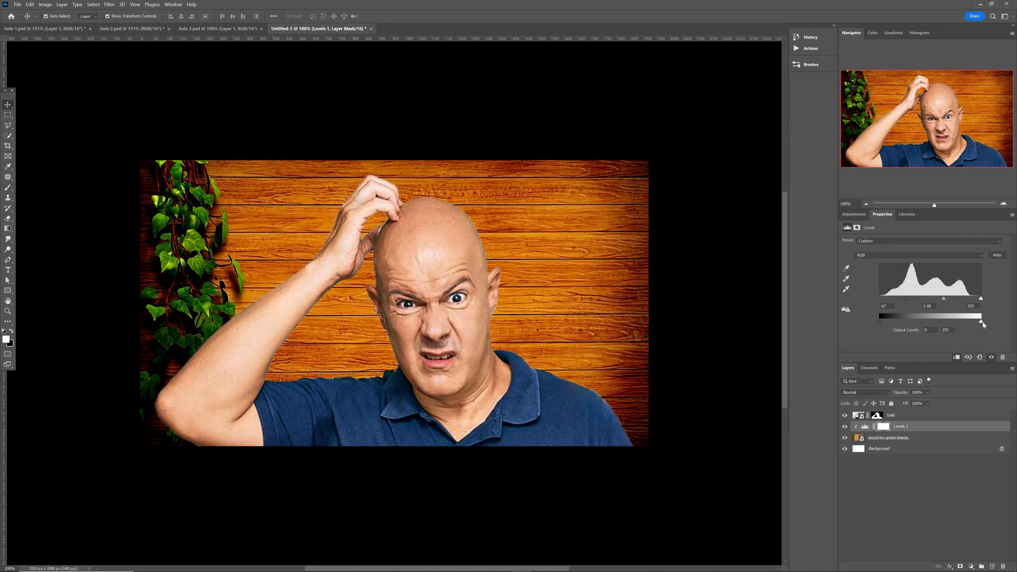
left_click_drag(969, 326, 952, 300)
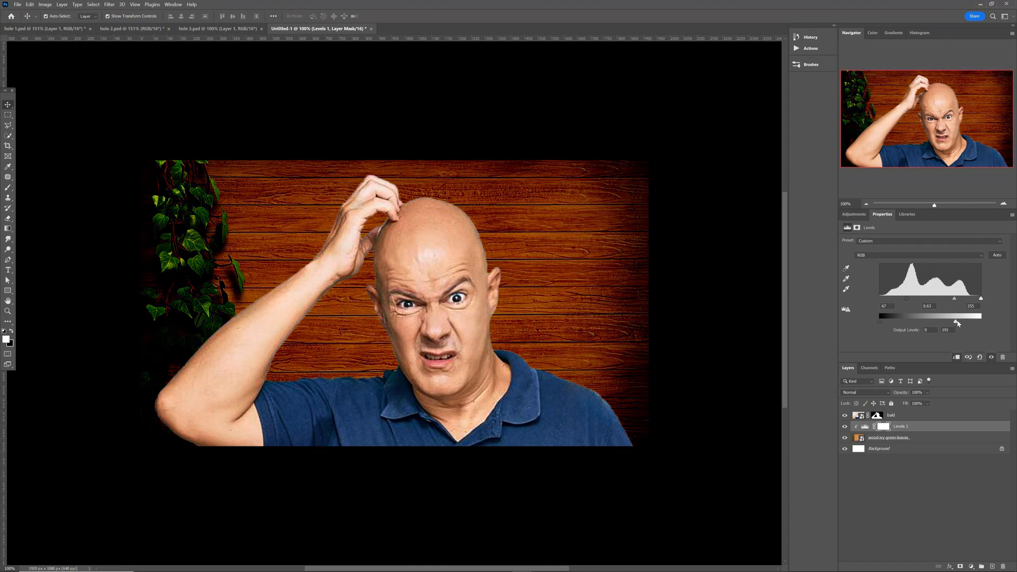
Place the broken clay pot image and arrange its layer above the bald layer
left_click_drag(35, 270, 327, 321)
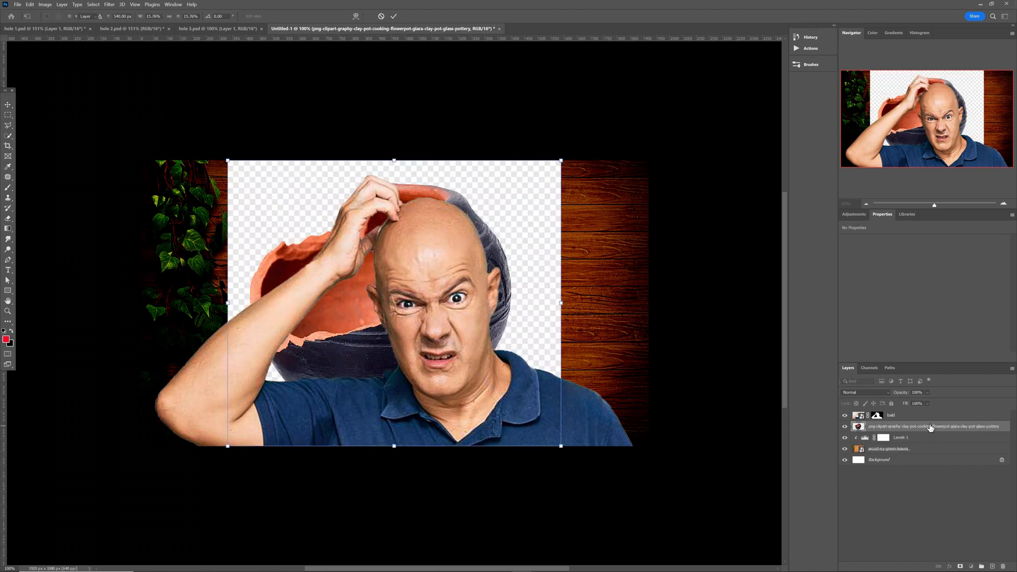
key("Return")
left_click_drag(925, 414, 925, 412)
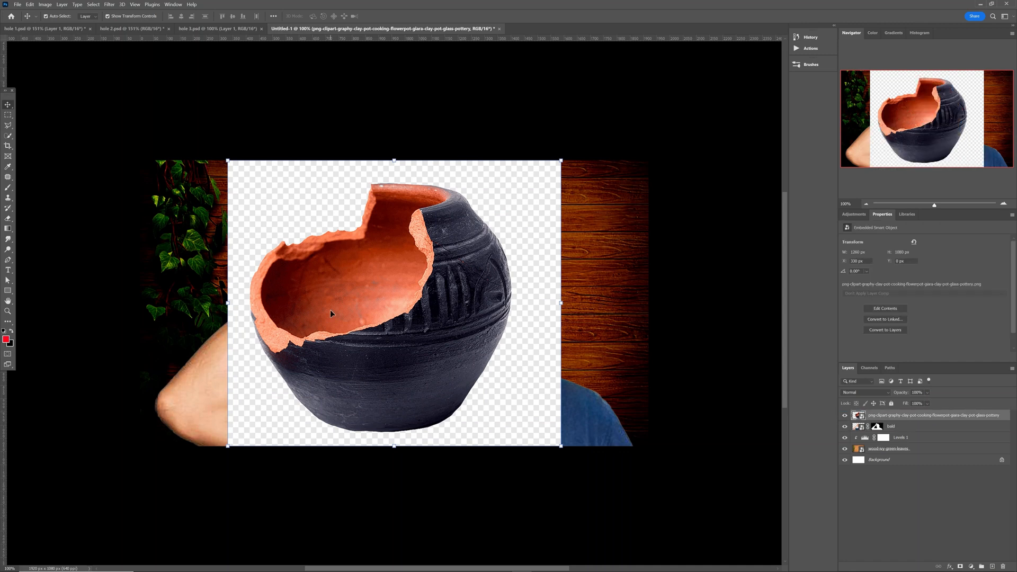
Select the clay pot as the subject and mask out its checkered background
key("w")
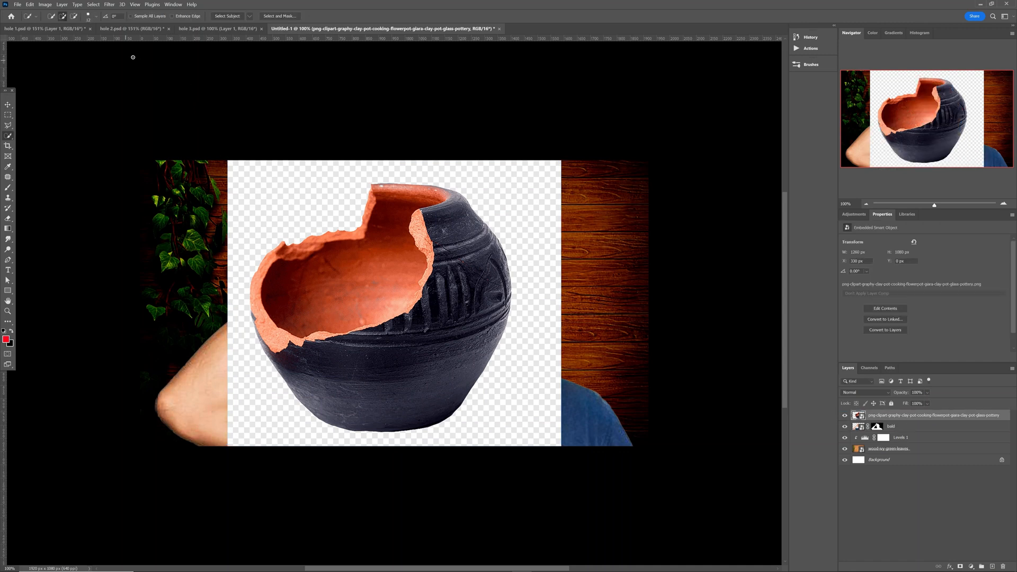
left_click(237, 16)
left_click(960, 565)
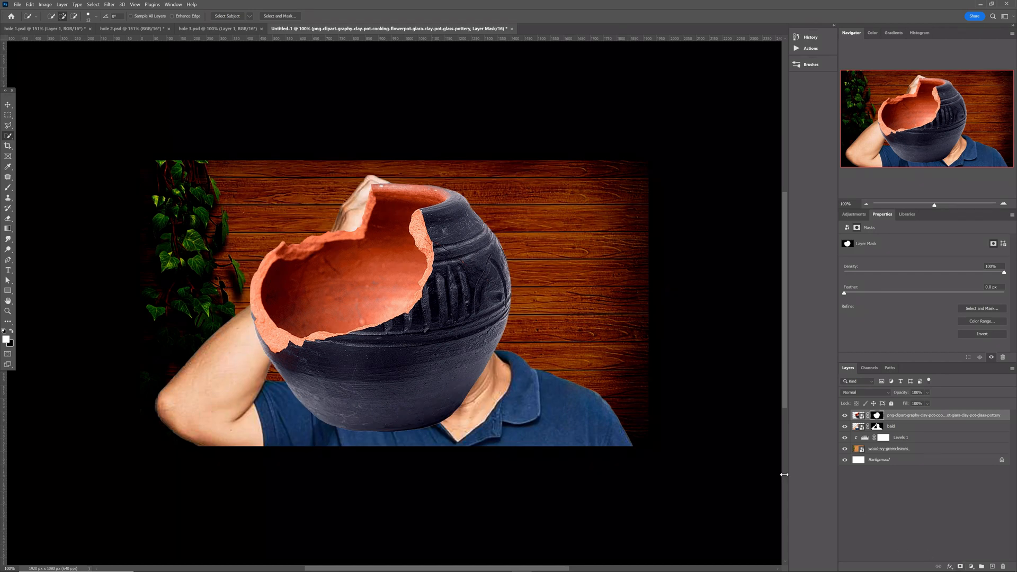
Shrink the pot to about 52%, position it over the man's head and lower its layer opacity to 41%
key("v")
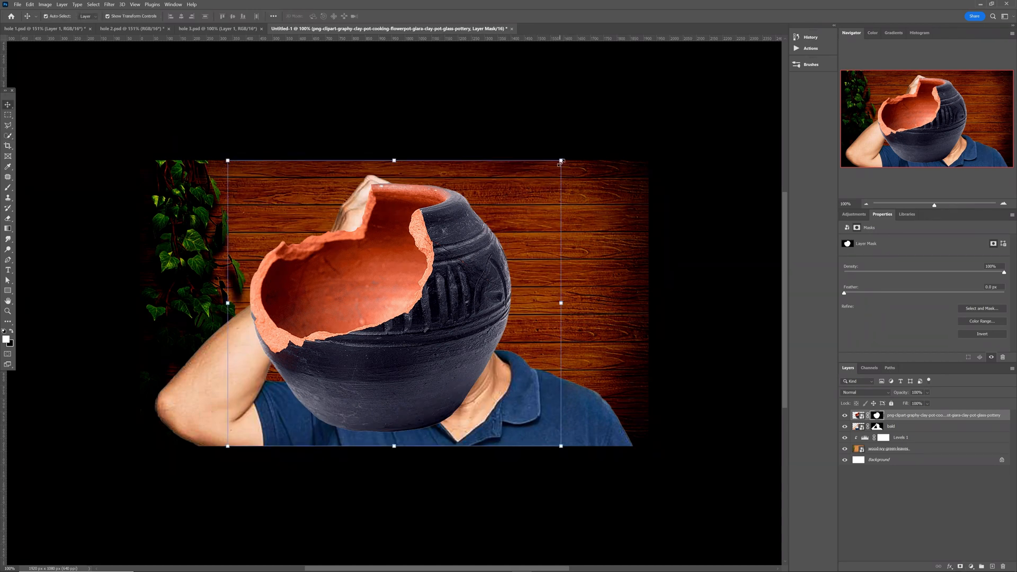
left_click_drag(561, 160, 384, 299)
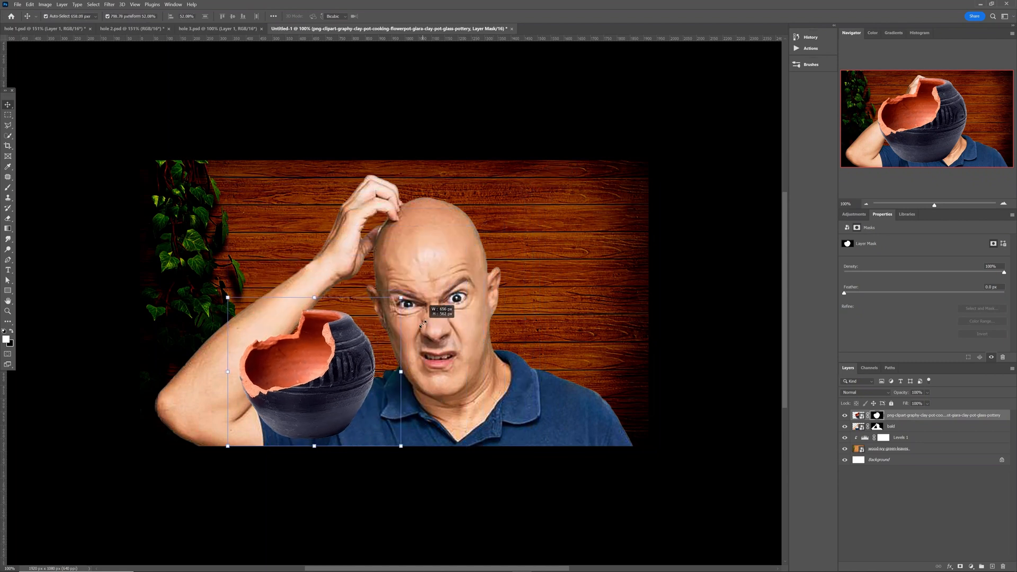
left_click_drag(344, 371, 454, 258)
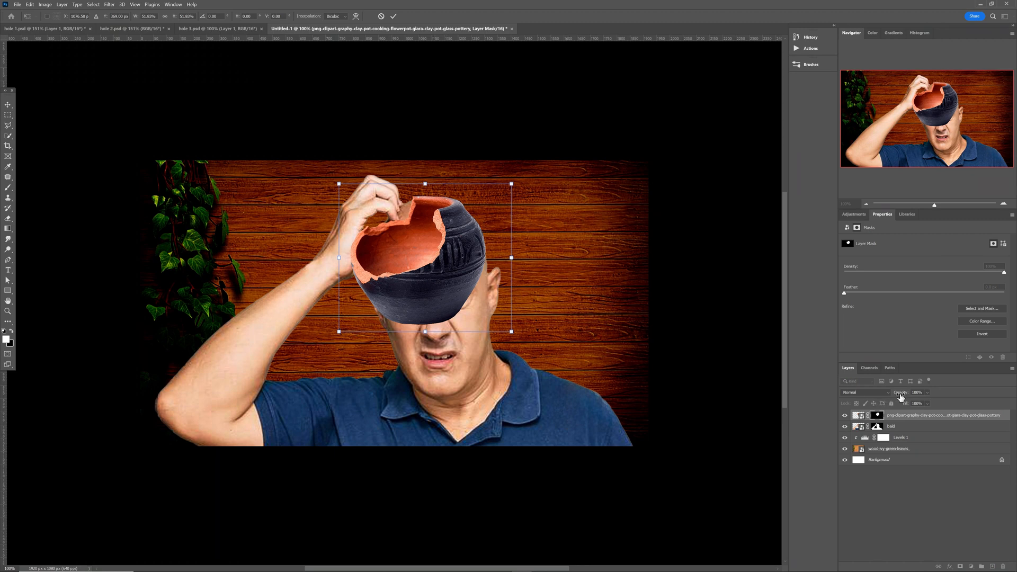
left_click_drag(900, 396, 880, 403)
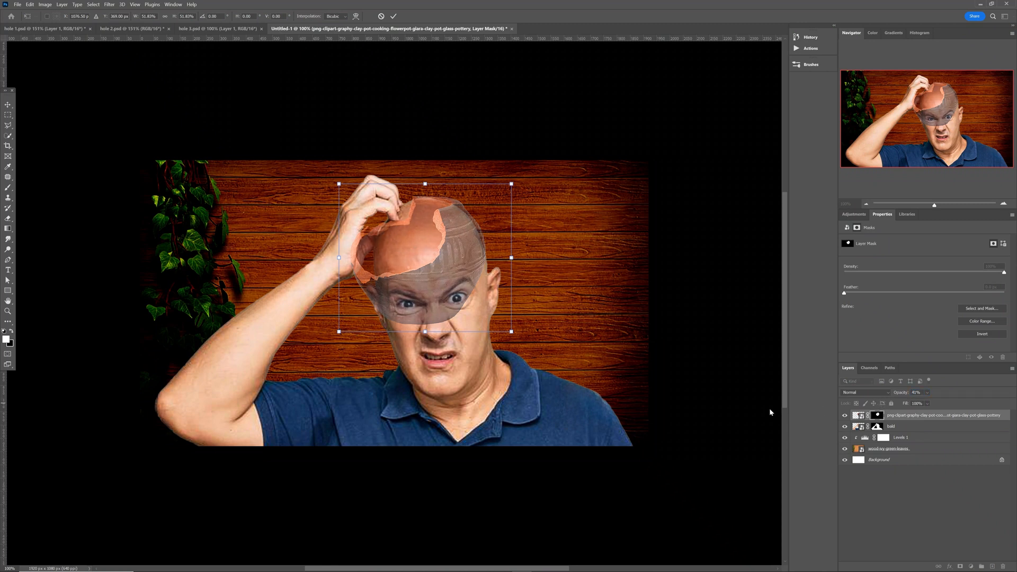
key("Return")
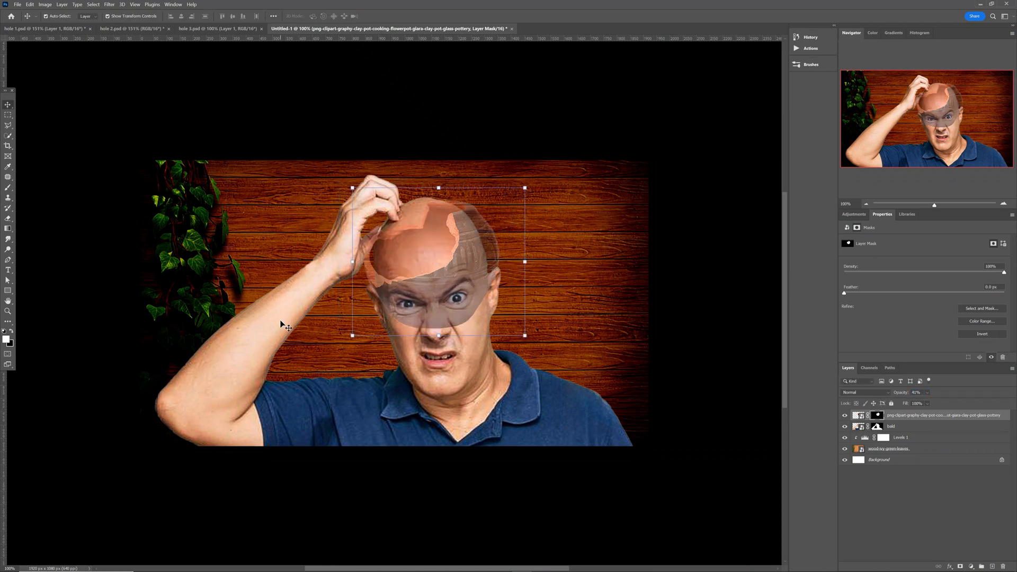
Enlarge the bald man slightly and reposition him in the frame
left_click(280, 324)
left_click_drag(416, 173, 416, 102)
left_click_drag(464, 236, 477, 272)
left_click(395, 17)
Rotate the semi-transparent pot about 42°, scale it to about 73% and fit its broken opening onto the top of the man's head
left_click_drag(554, 333, 488, 338)
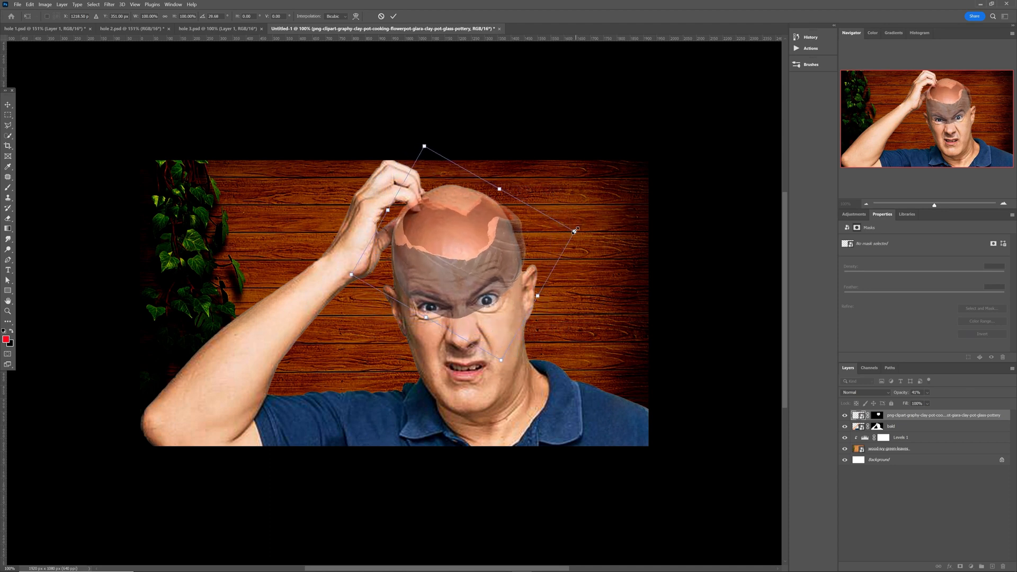
mouse_move(575, 231)
left_mouse_down()
mouse_move(563, 223)
mouse_move(556, 234)
left_mouse_up()
left_click_drag(451, 242, 461, 243)
left_click_drag(563, 235, 562, 236)
left_click_drag(484, 236, 476, 213)
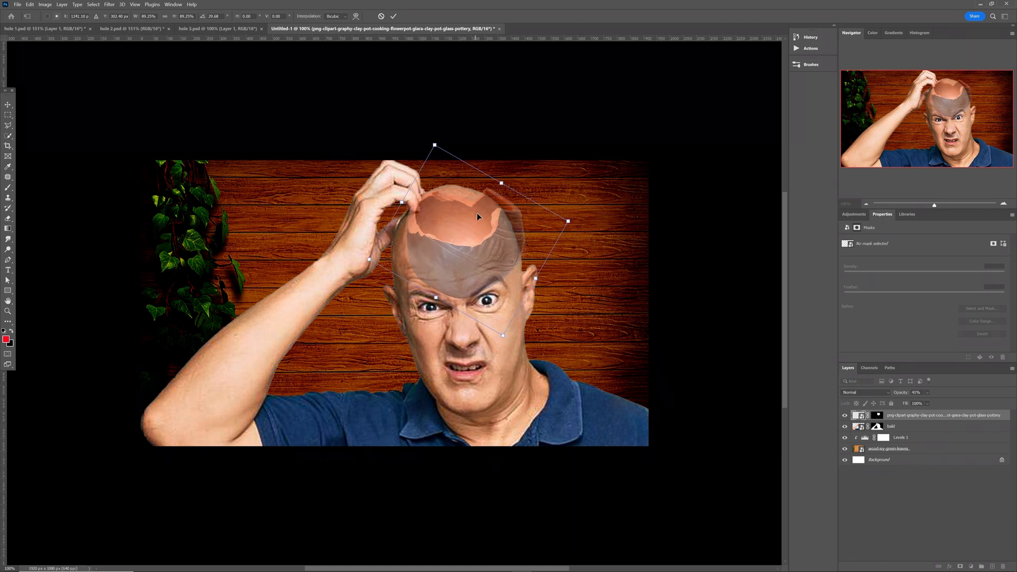
left_click_drag(568, 221, 550, 226)
left_click_drag(426, 146, 447, 143)
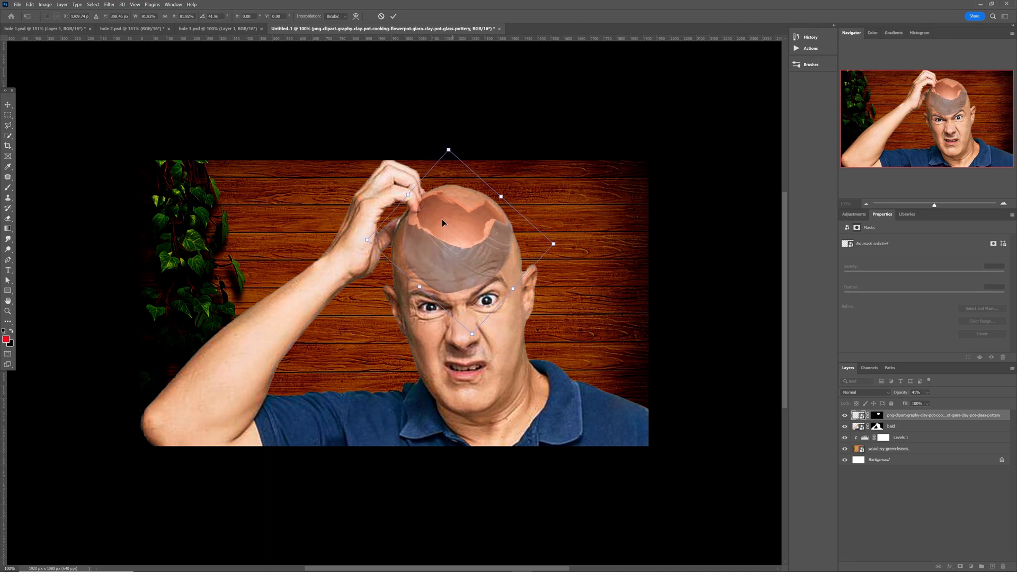
left_click_drag(365, 242, 376, 241)
left_click_drag(457, 234, 461, 218)
left_click_drag(555, 237, 549, 237)
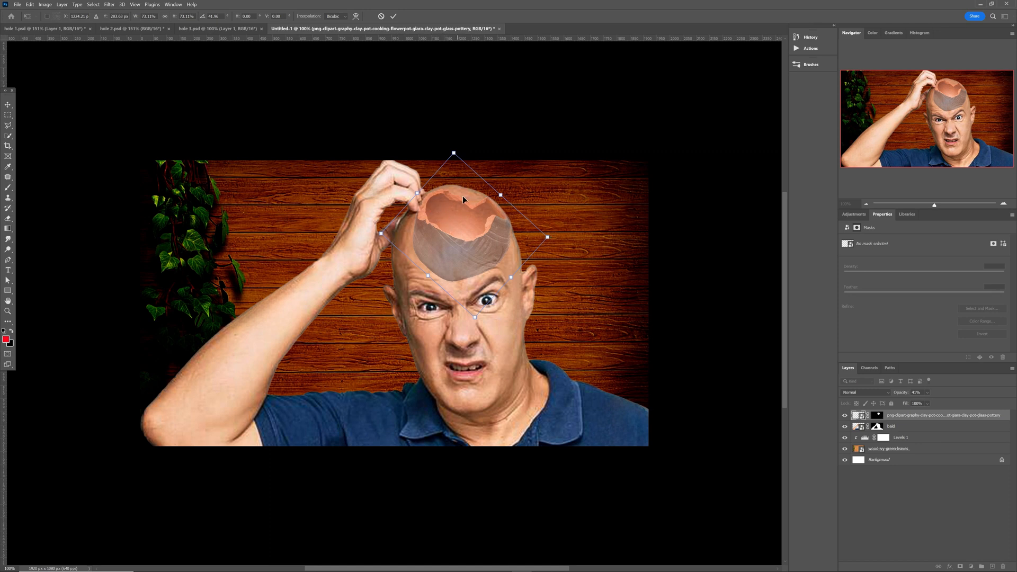
left_click(393, 16)
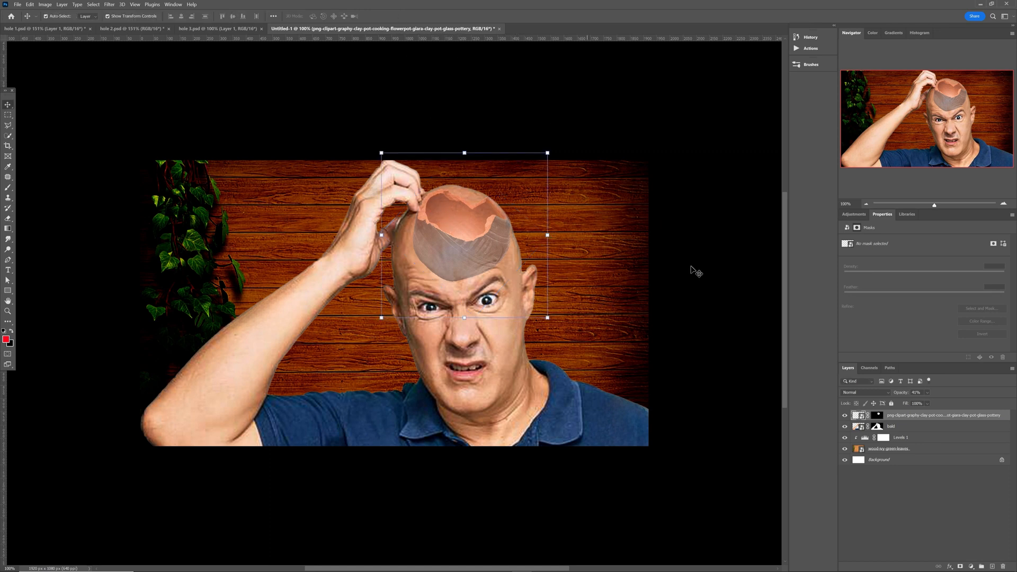
Restore the pot layer's opacity to 100%, scale the pot to about 97% and nudge it into place on the head
left_click(911, 393)
left_click_drag(911, 392, 930, 393)
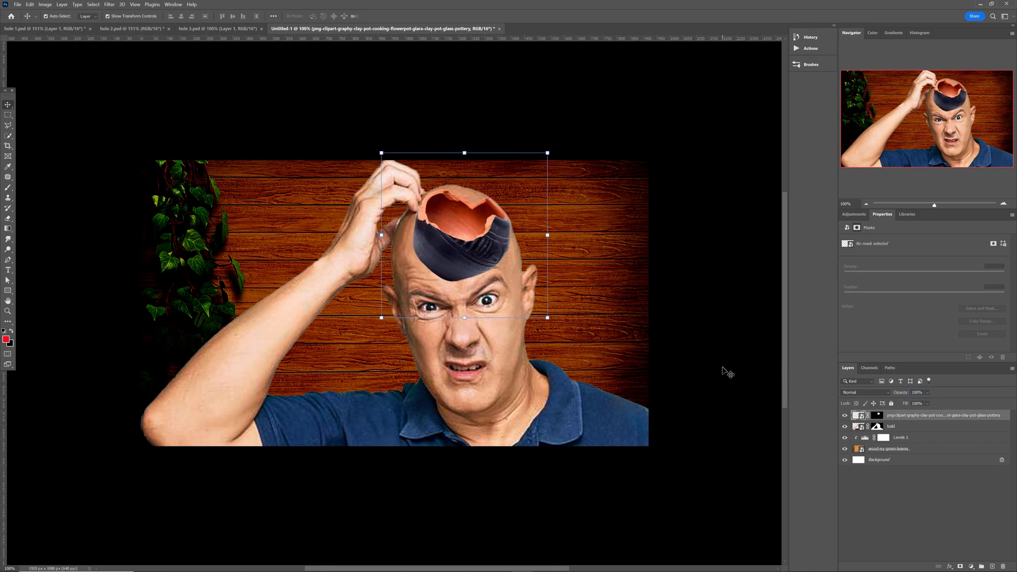
key("ctrl+plus")
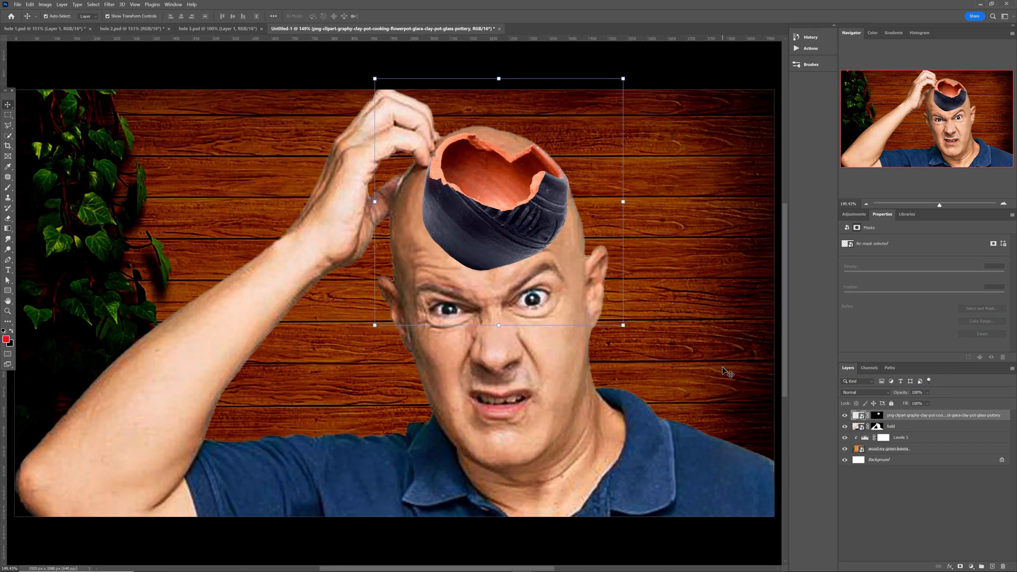
key("z")
left_click_drag(595, 321, 608, 337)
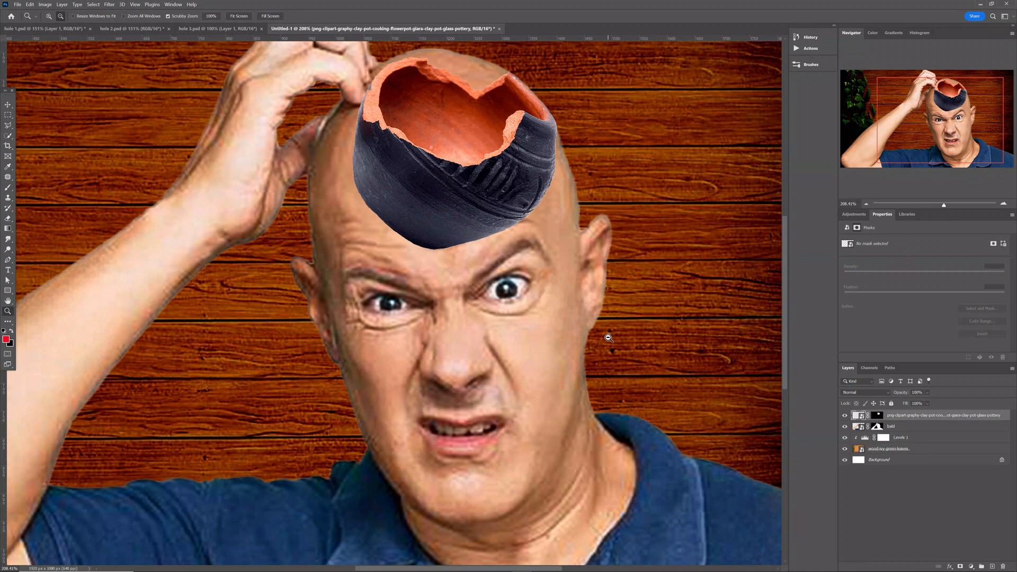
key("v")
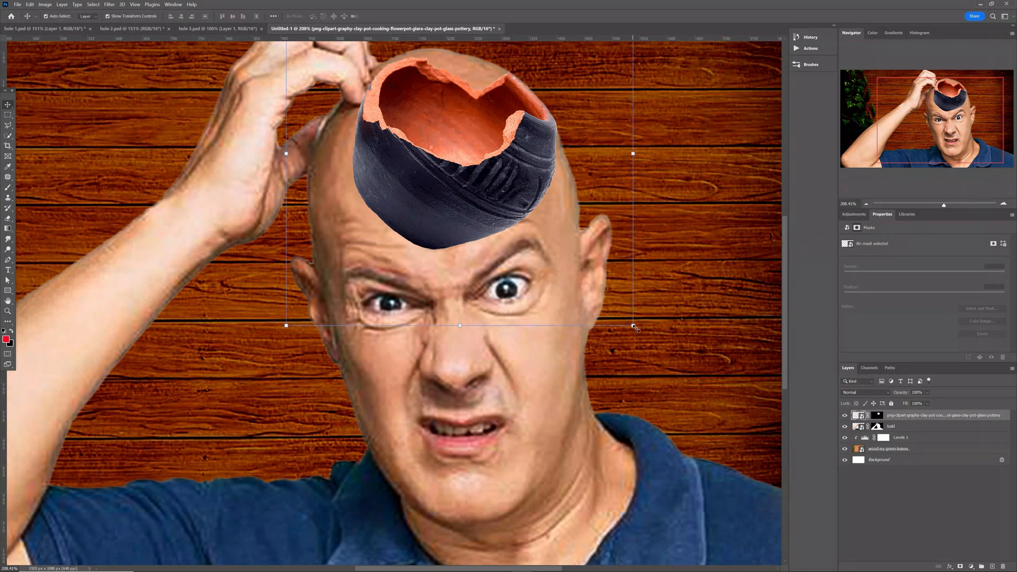
left_click_drag(631, 325, 624, 317)
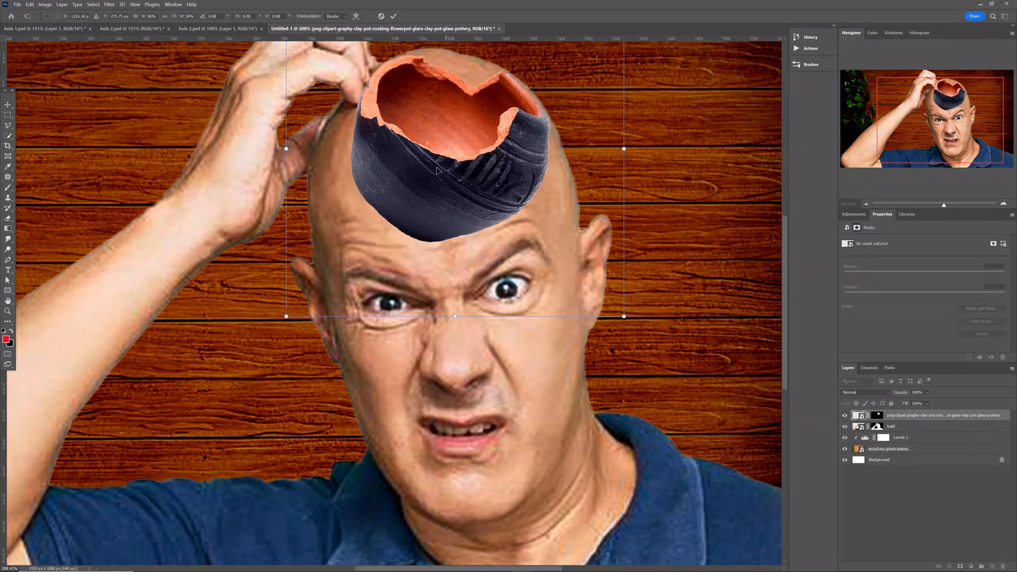
left_click_drag(436, 133, 440, 130)
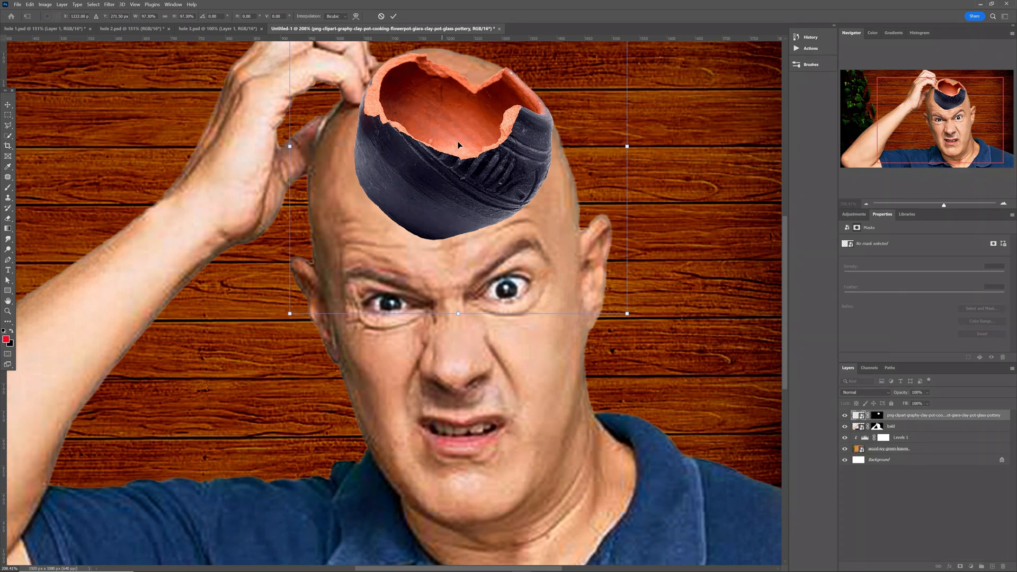
key("Return")
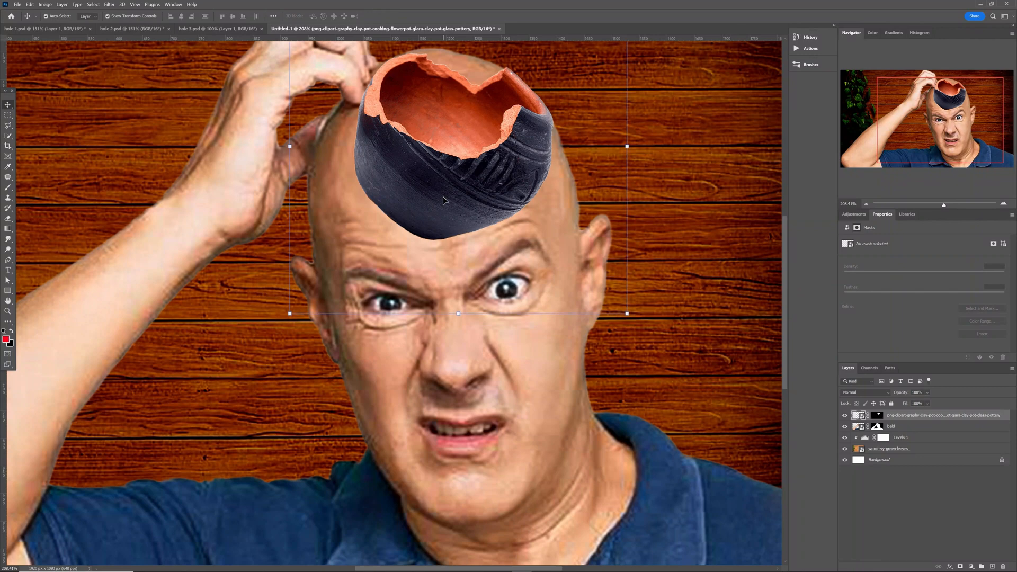
Paint black on the pot's layer mask with an enlarged hard round brush to hide most of its dark lower body
key("b")
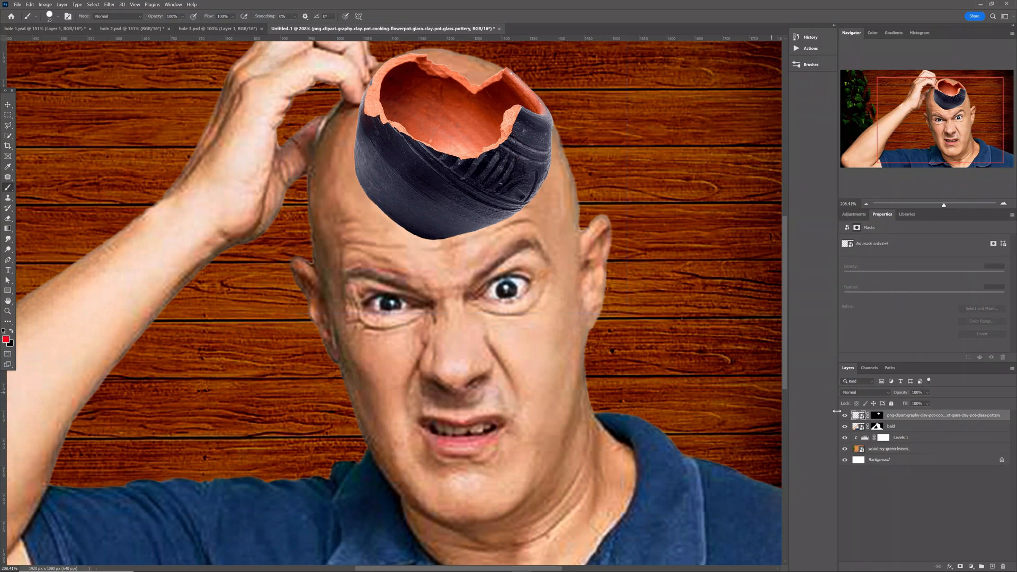
left_click(877, 417)
key("d")
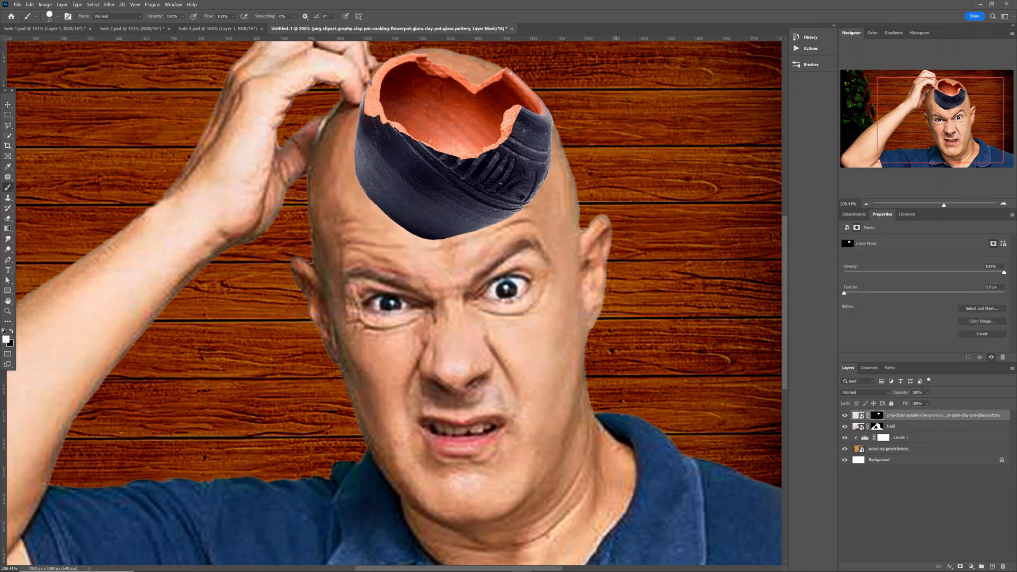
right_click(479, 301)
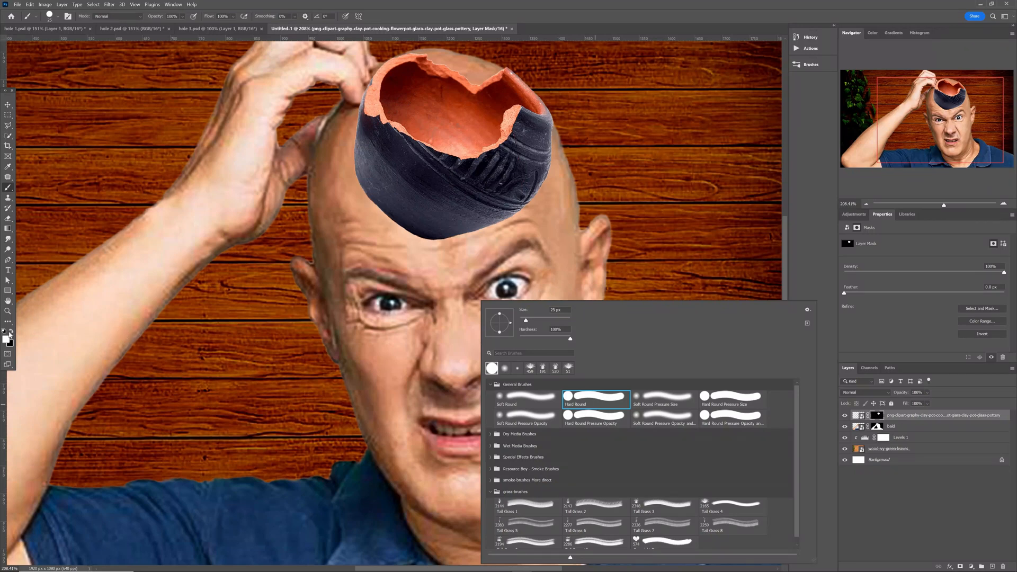
left_click(11, 334)
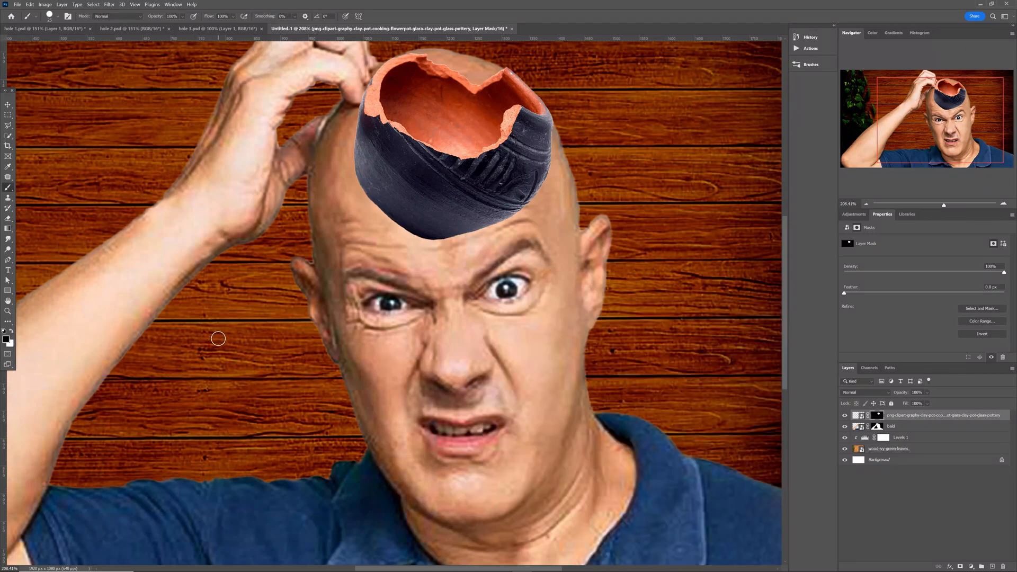
left_click_drag(219, 338, 249, 348, "alt")
mouse_move(386, 193)
left_mouse_down()
mouse_move(454, 230)
mouse_move(485, 225)
mouse_move(543, 170)
mouse_move(531, 181)
mouse_move(363, 178)
mouse_move(352, 146)
left_mouse_up()
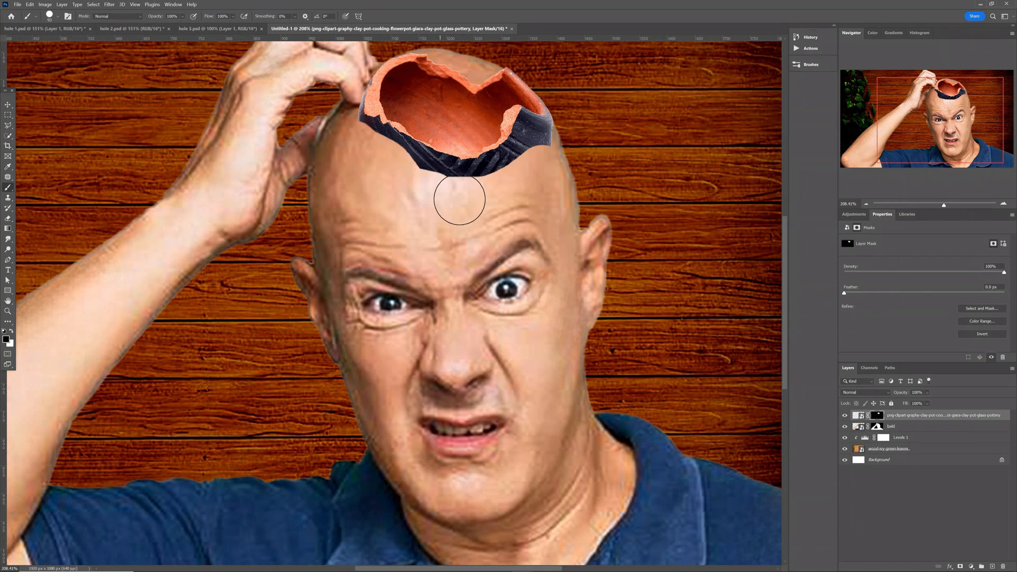
Mask out the dark band beneath the pot's broken front rim, following its jagged edge closely with black
key("z")
scroll(414, 270, "up", 2)
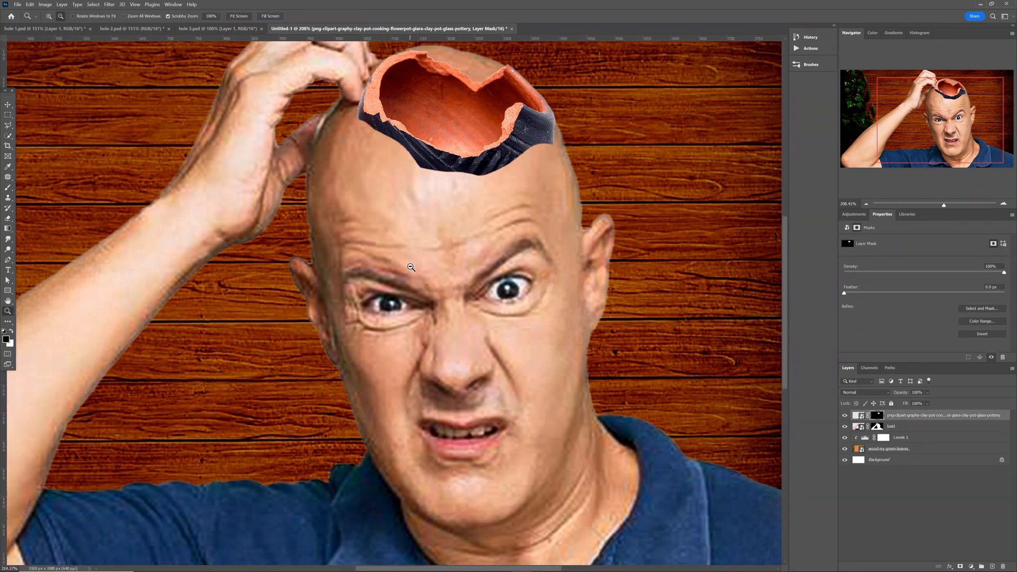
scroll(415, 271, "up", 2)
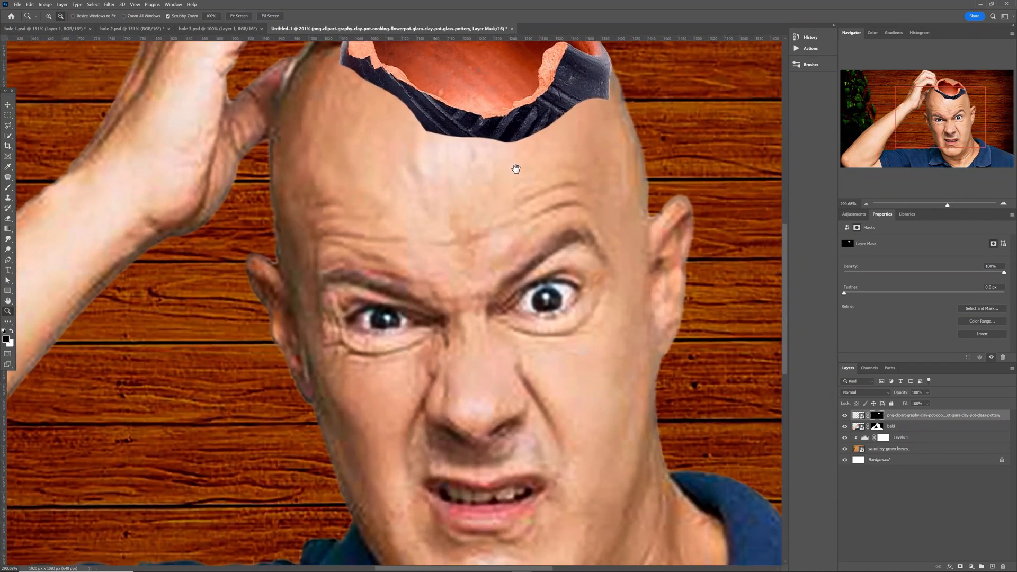
left_click_drag(518, 166, 502, 295)
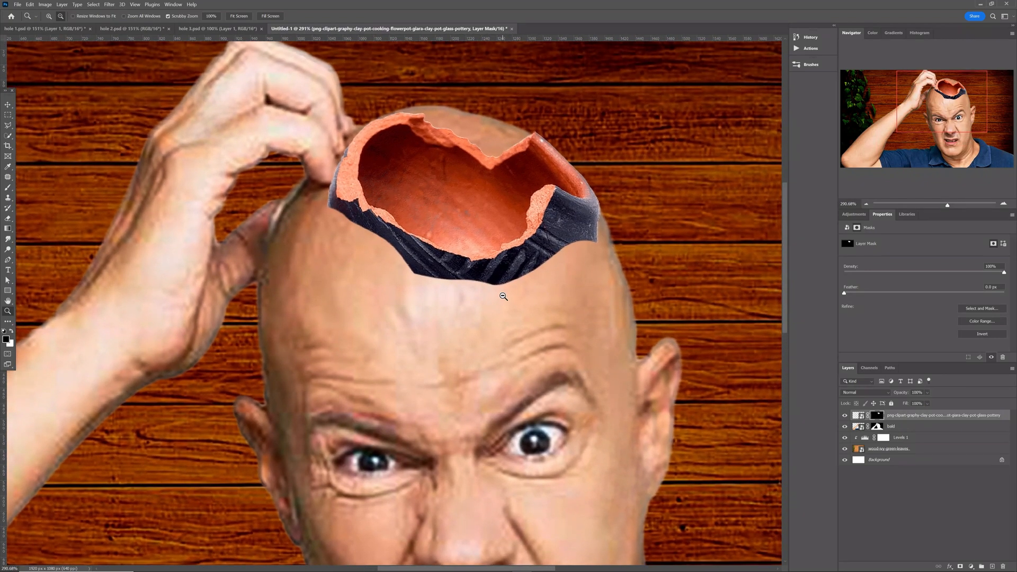
key("b")
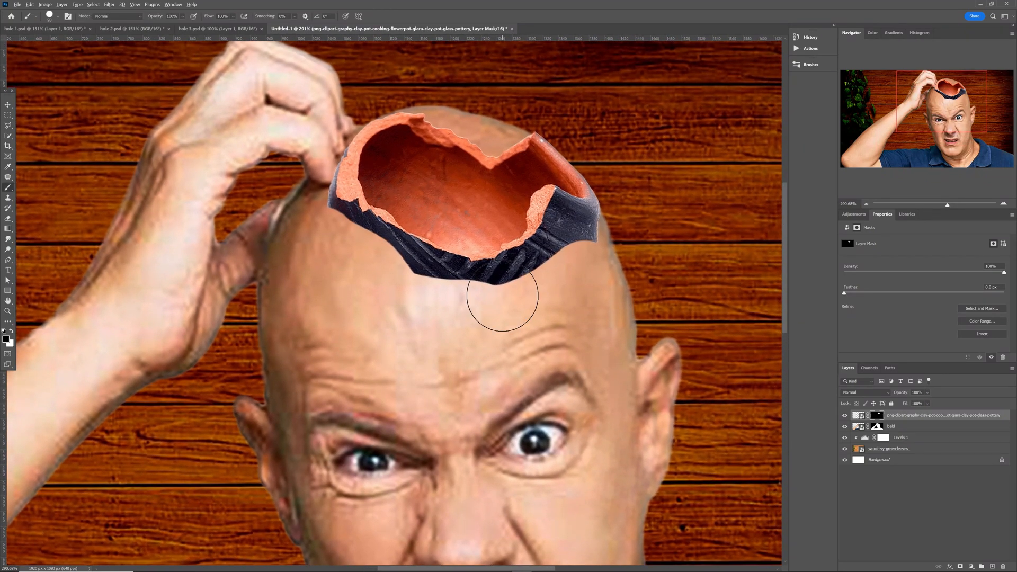
left_click_drag(502, 295, 463, 291)
mouse_move(383, 245)
left_mouse_down()
mouse_move(445, 273)
mouse_move(494, 277)
mouse_move(604, 230)
mouse_move(577, 230)
mouse_move(528, 260)
mouse_move(471, 274)
left_mouse_up()
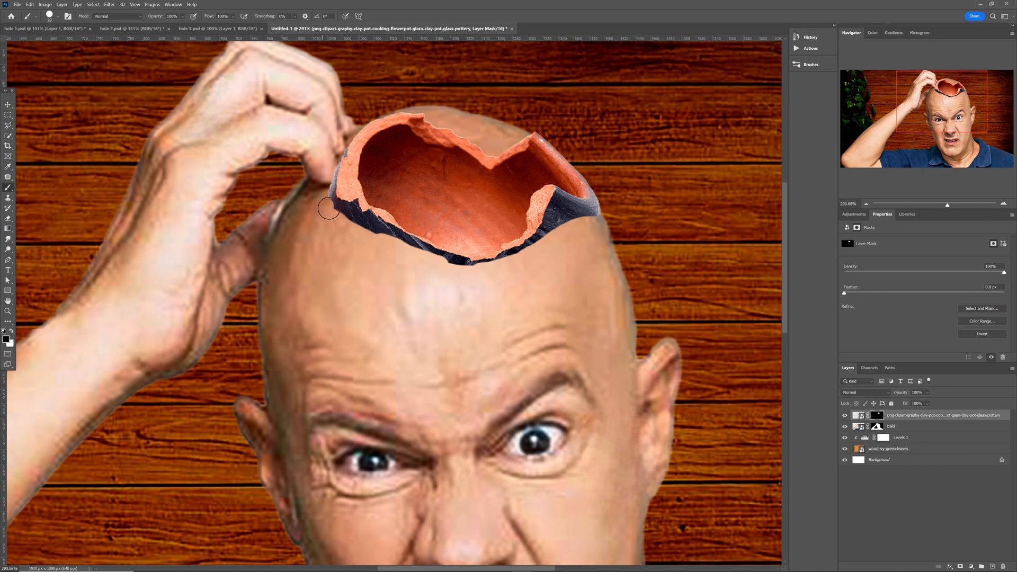
mouse_move(328, 208)
left_mouse_down()
mouse_move(435, 260)
mouse_move(484, 266)
left_mouse_up()
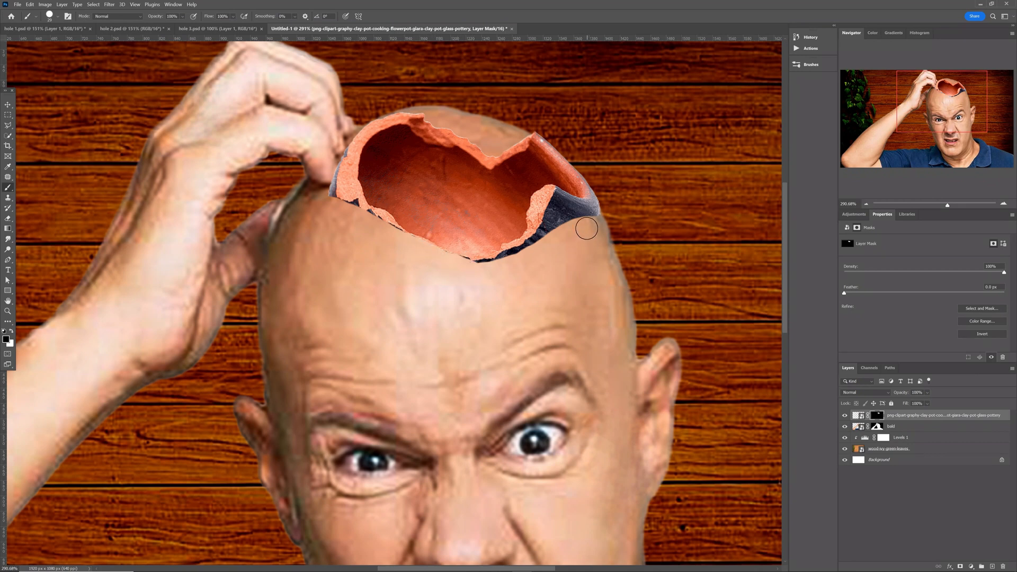
mouse_move(586, 229)
left_mouse_down()
mouse_move(561, 201)
mouse_move(536, 247)
mouse_move(475, 269)
mouse_move(405, 254)
mouse_move(364, 219)
left_mouse_up()
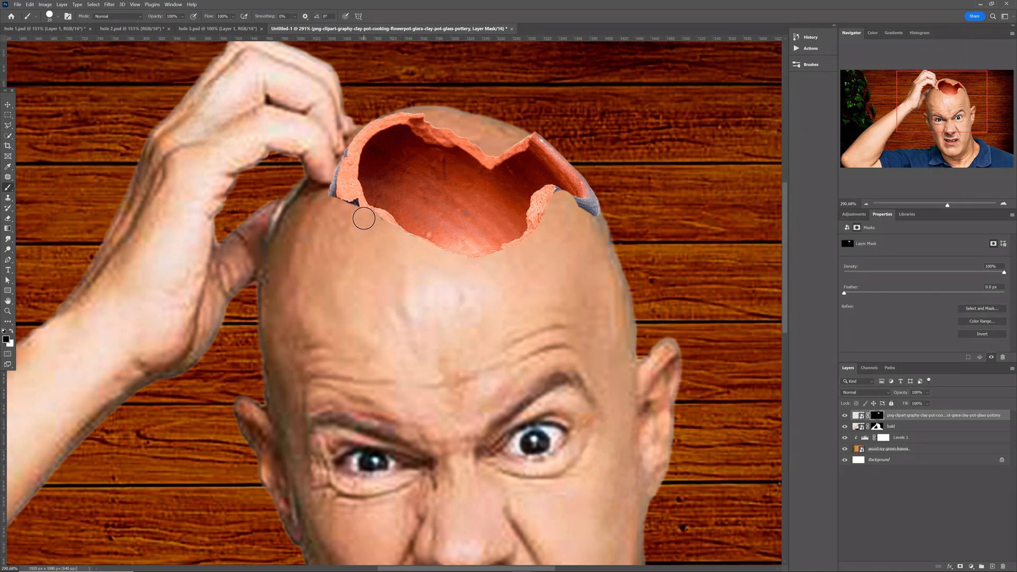
Undo the last mask stroke and use a smaller black brush to hide the remaining dark slivers around the rim's front and sides
key("ctrl+z")
left_click_drag(397, 238, 369, 221)
right_click(355, 222, "alt")
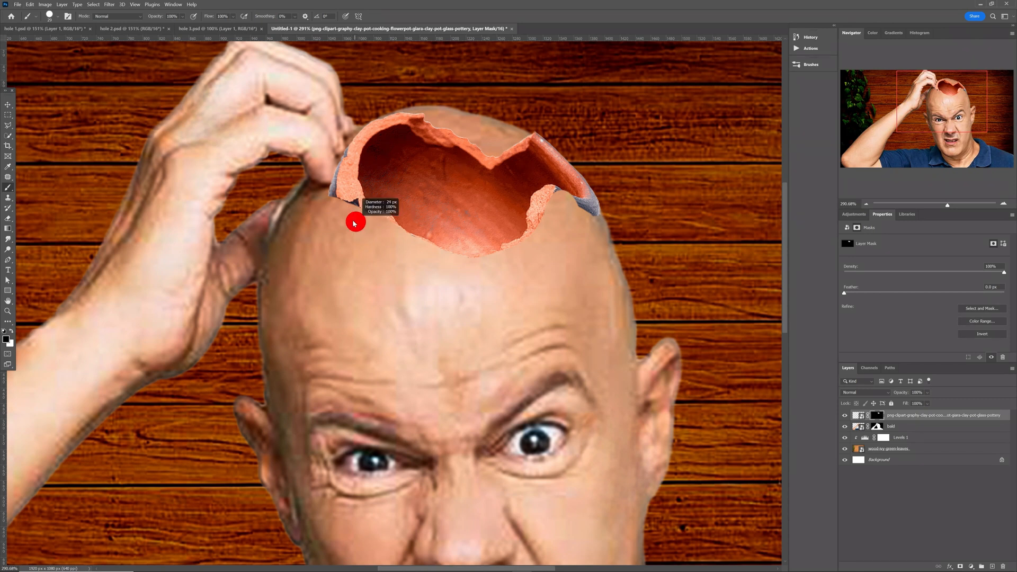
right_click(361, 215, "alt")
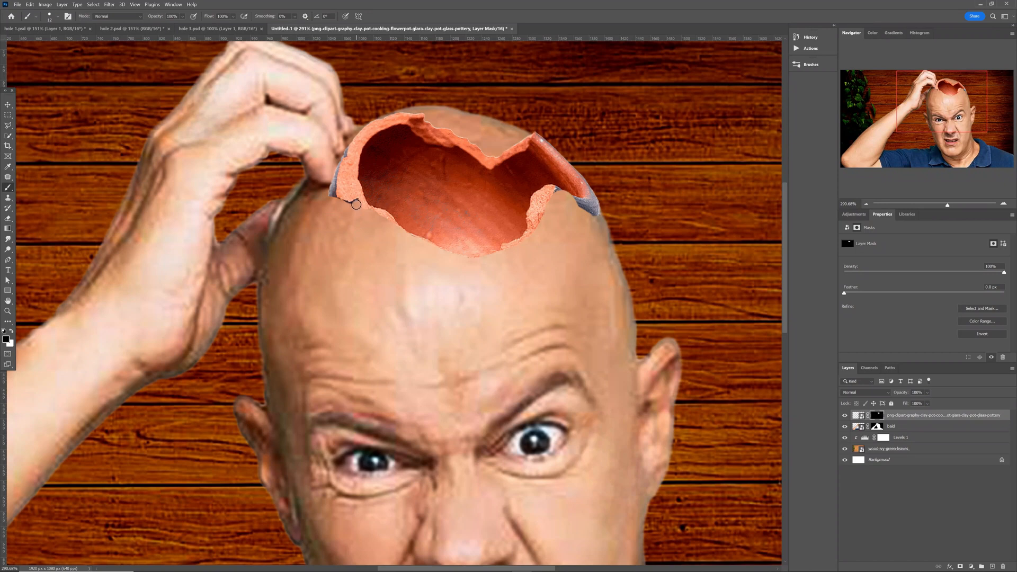
left_click_drag(355, 204, 337, 201)
left_click_drag(339, 159, 336, 203)
left_click_drag(565, 195, 587, 209)
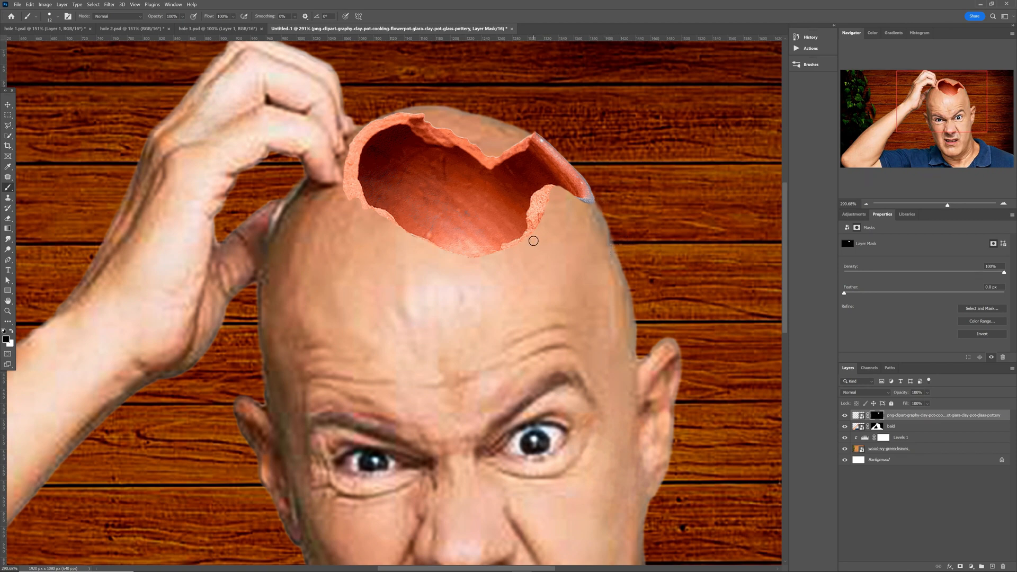
Paint black on the bald layer's mask with a larger brush to hide the scalp behind the pot's back rim
key("v")
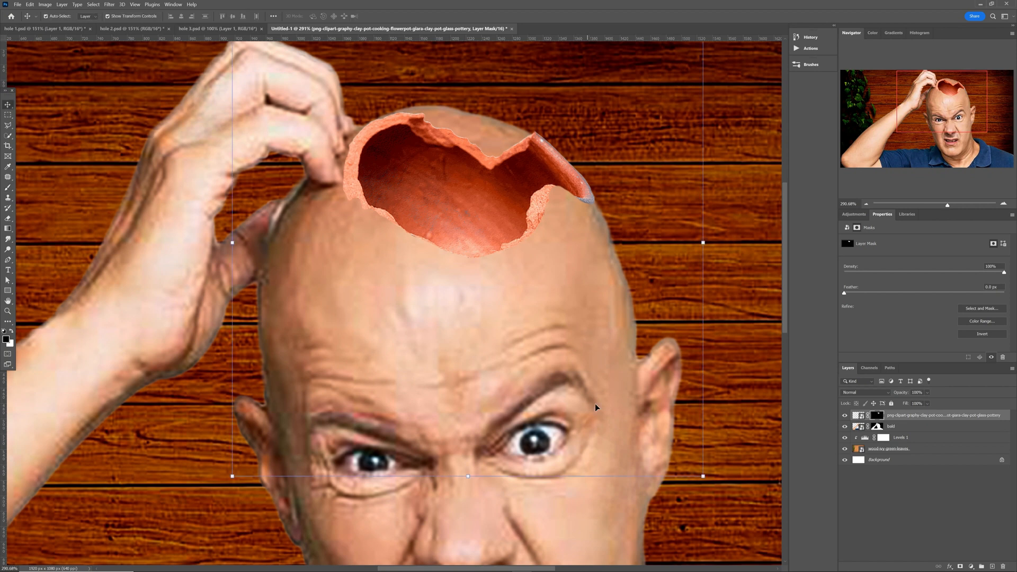
left_click(582, 518)
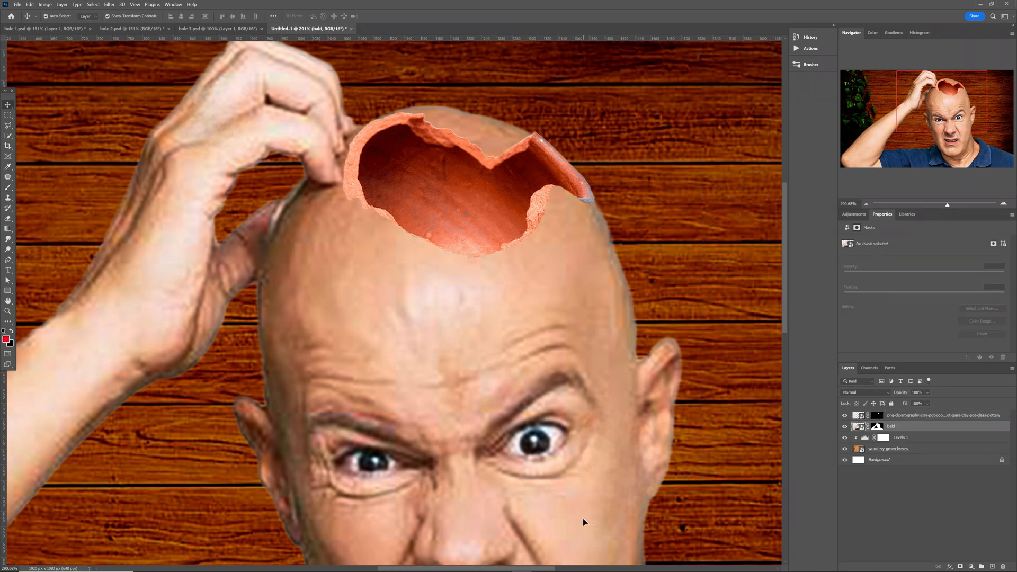
left_click(877, 427)
key("b")
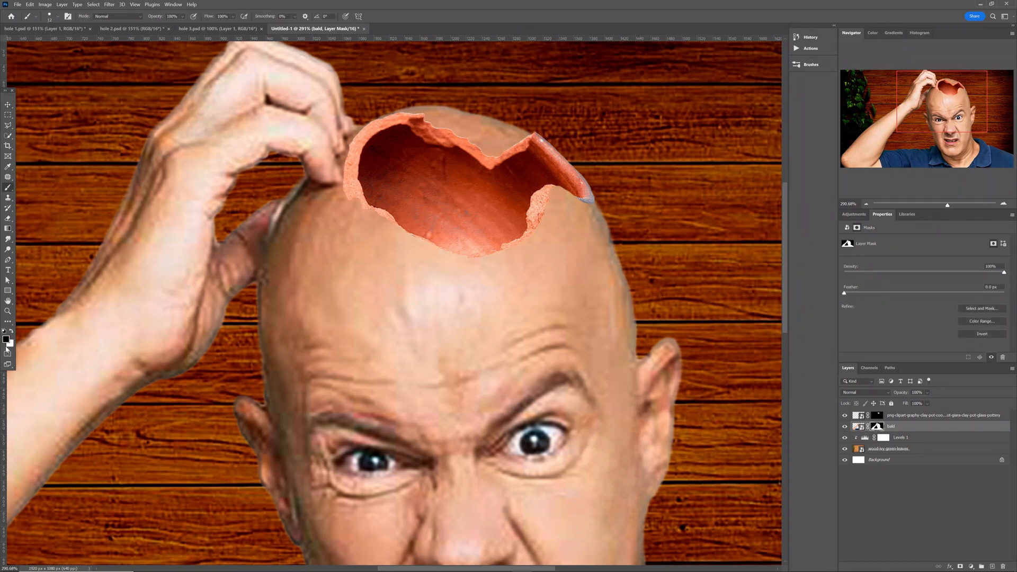
right_click(340, 353, "alt")
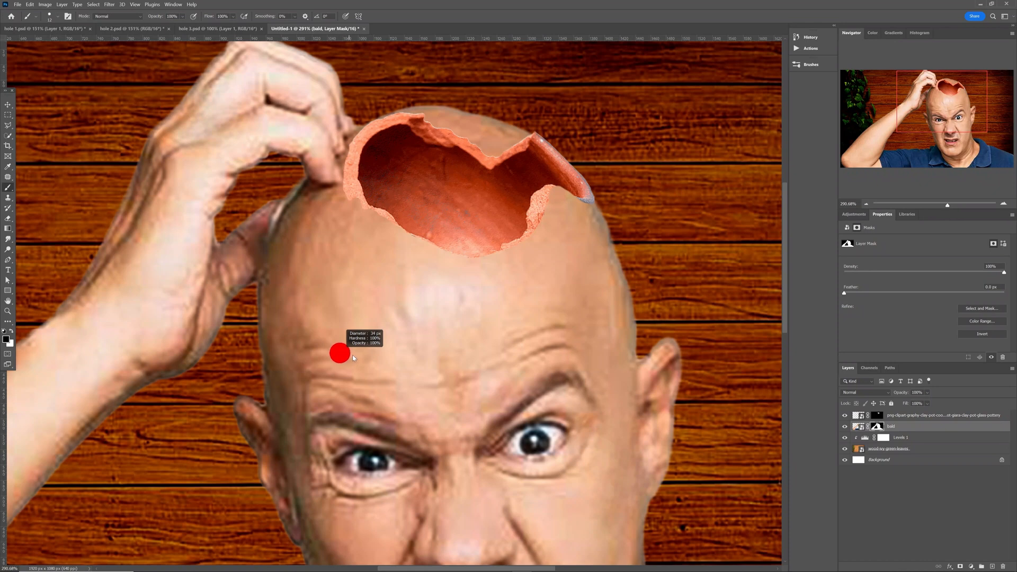
left_click_drag(354, 358, 378, 358)
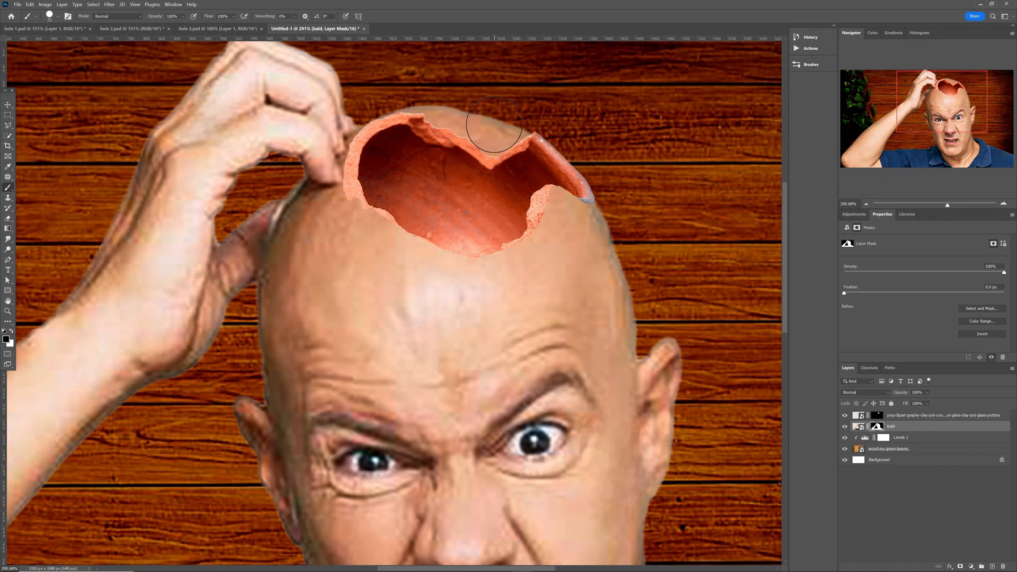
mouse_move(503, 106)
left_mouse_down()
mouse_move(448, 108)
mouse_move(404, 116)
mouse_move(442, 112)
mouse_move(508, 123)
left_mouse_up()
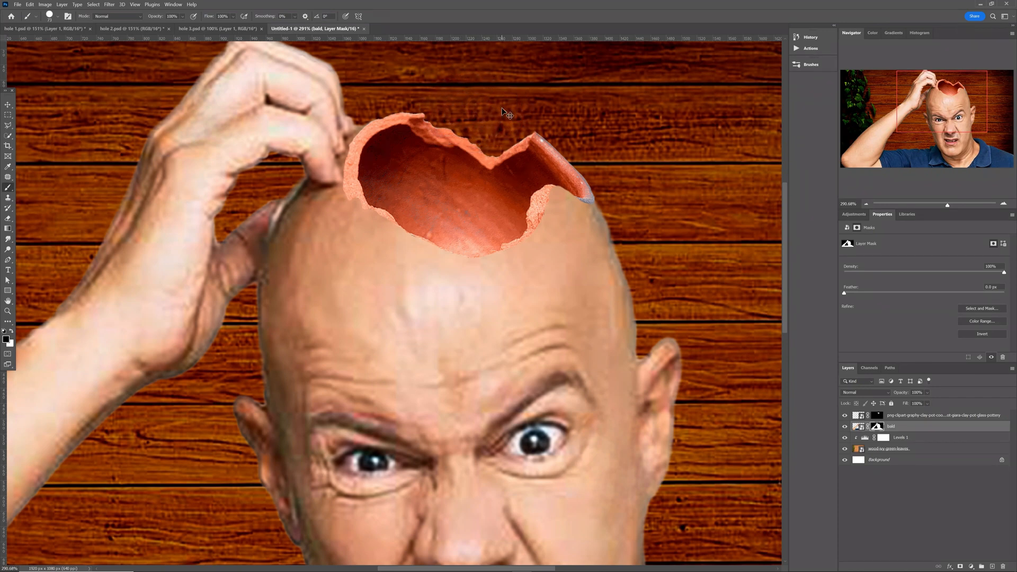
Set the clay pot layer's blend mode to Luminosity and deselect the layer
key("ctrl+0")
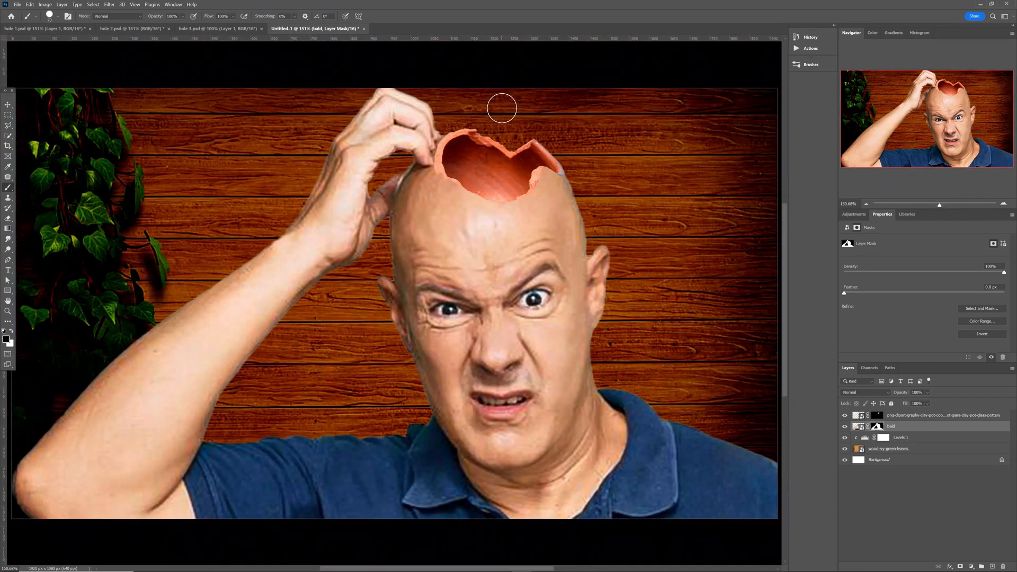
key("ctrl+minus")
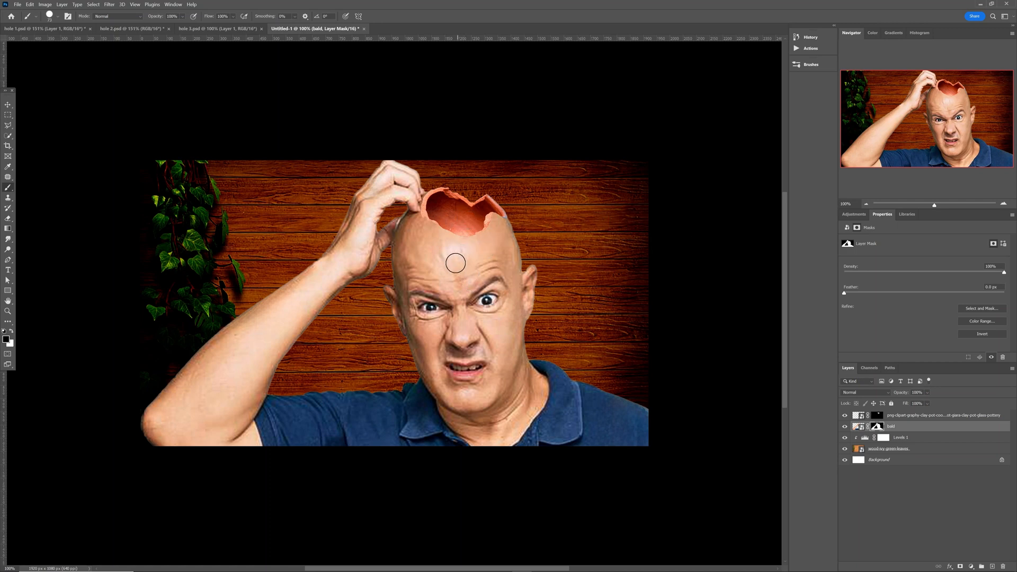
key("v")
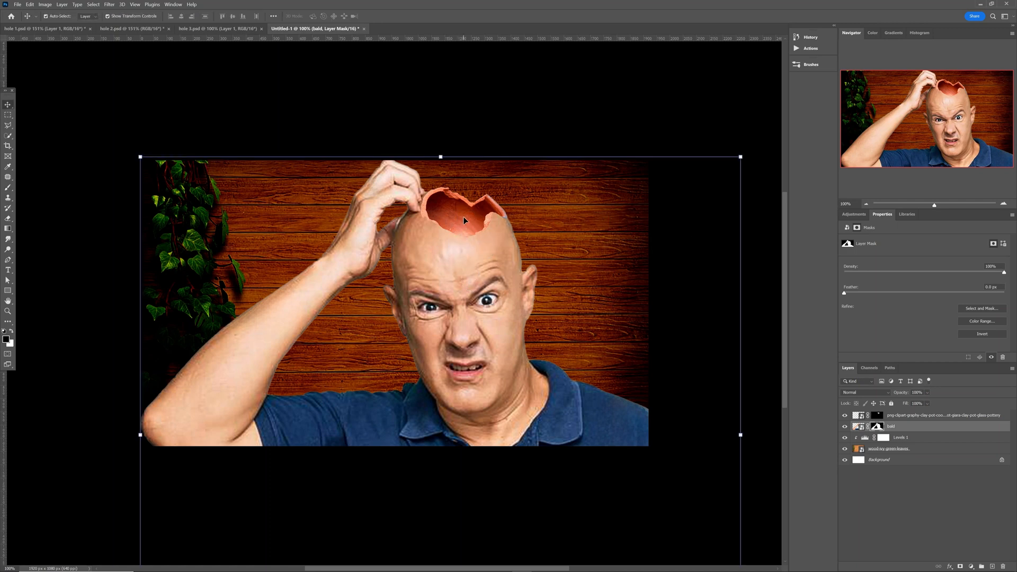
left_click(464, 217)
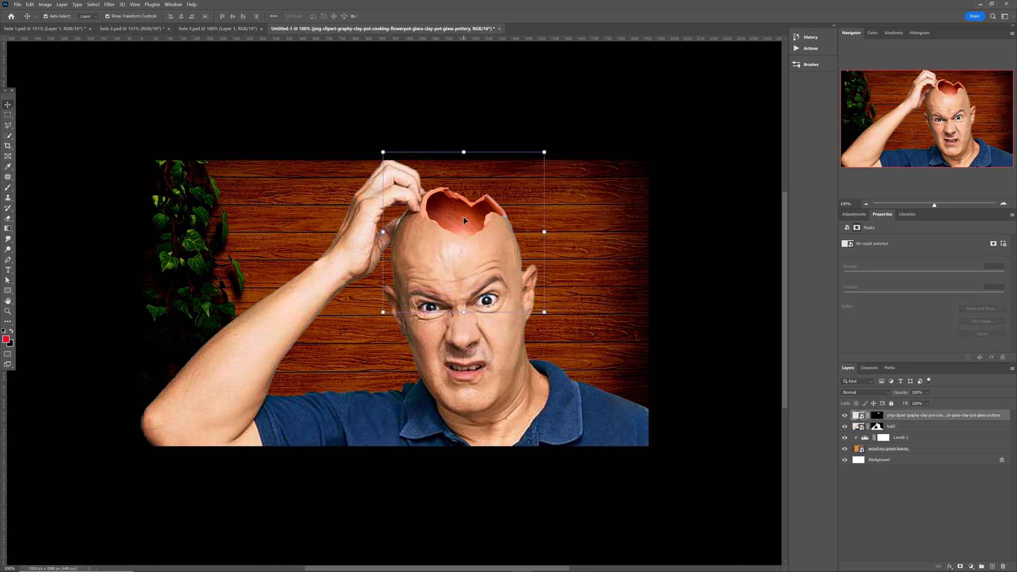
left_click(878, 395)
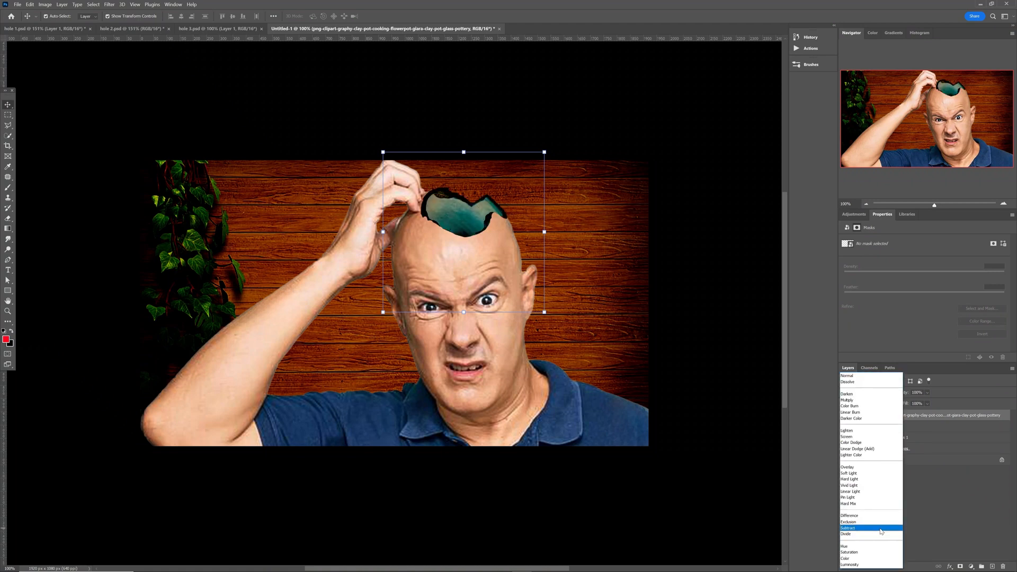
left_click(864, 565)
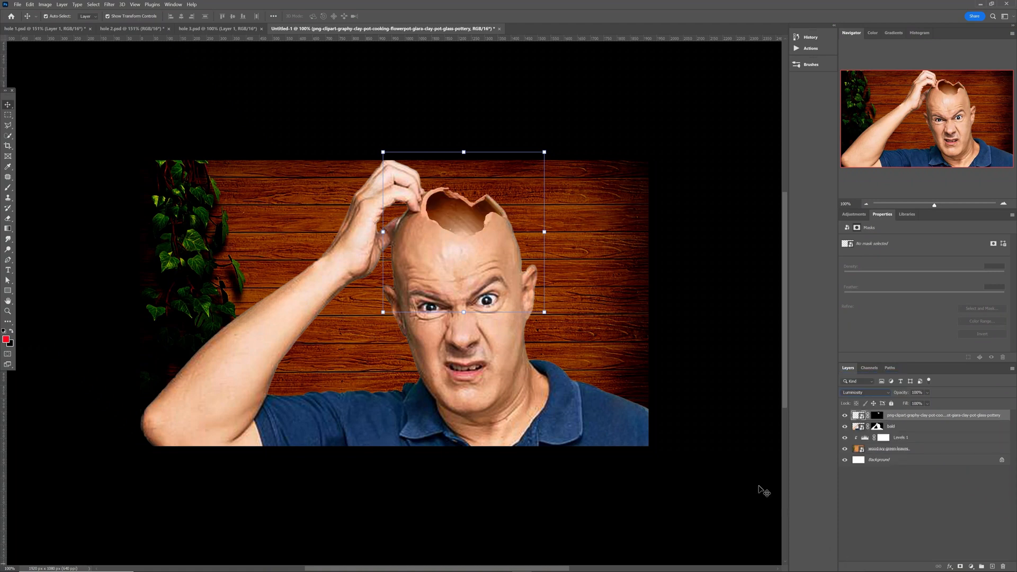
left_click(706, 398)
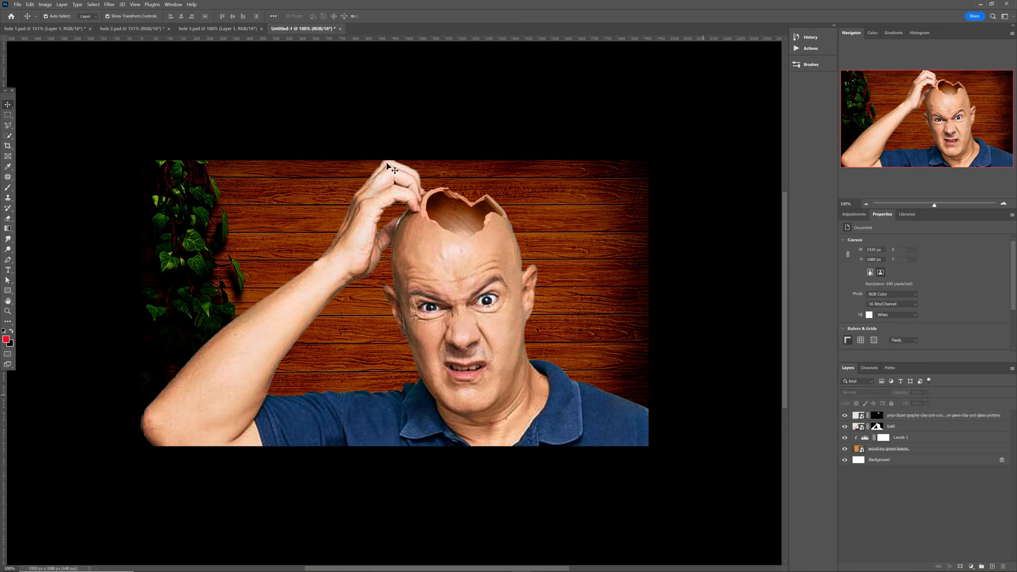
Lock the wooden background layer and move the clay pot and bald layers together slightly downward on the canvas
left_click(608, 279)
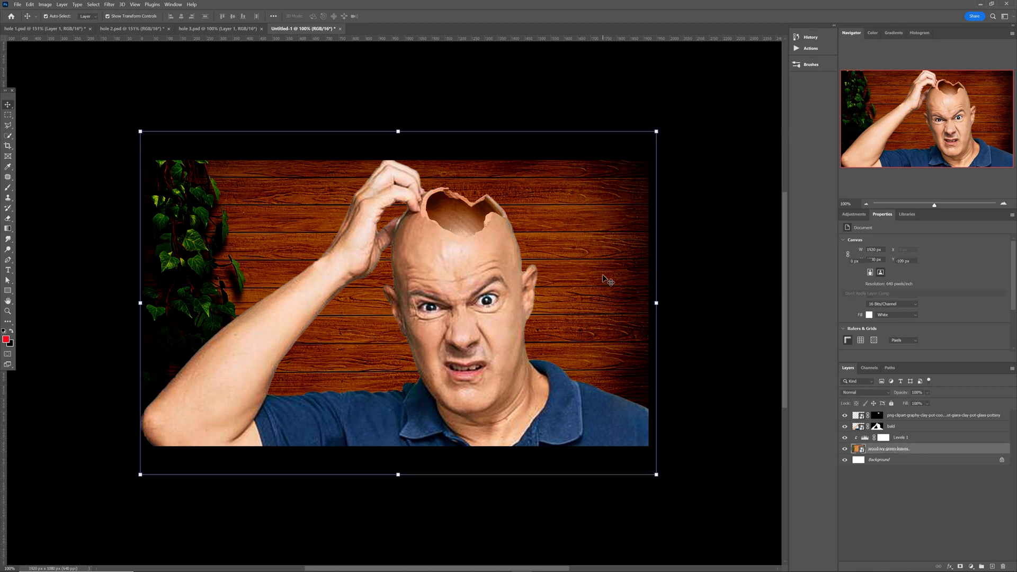
left_click(891, 404)
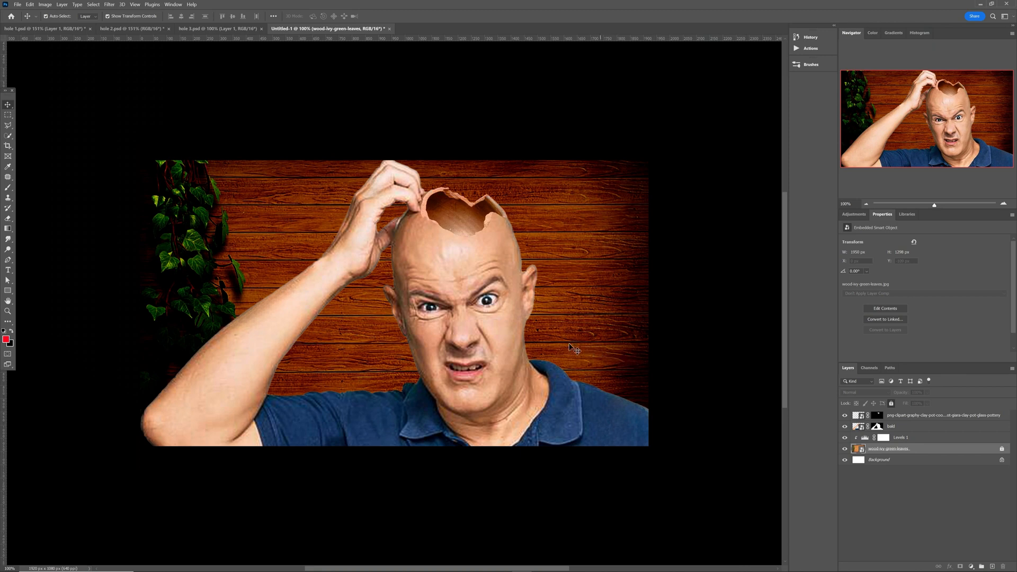
left_click_drag(305, 175, 522, 309)
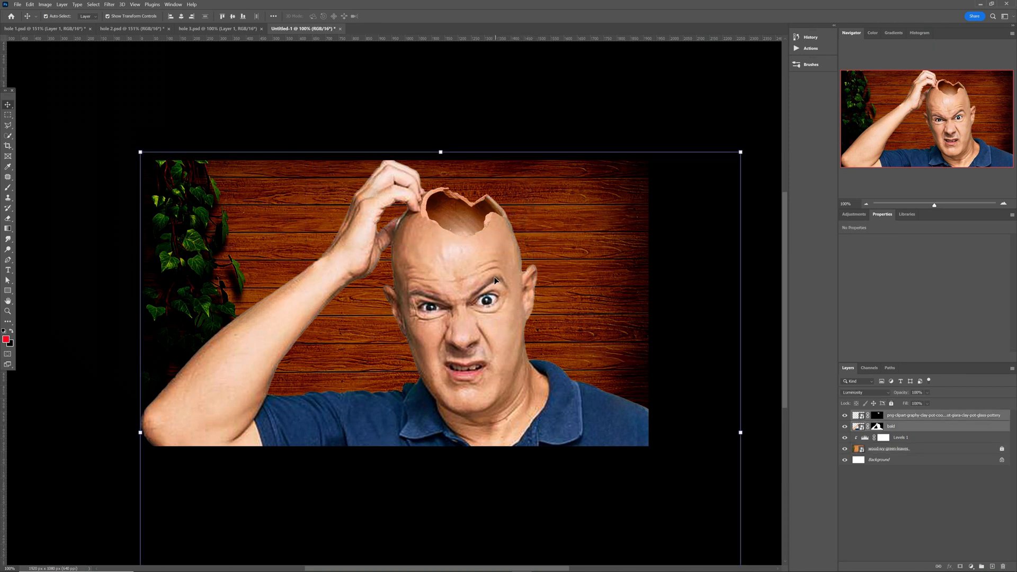
left_click_drag(498, 277, 491, 291)
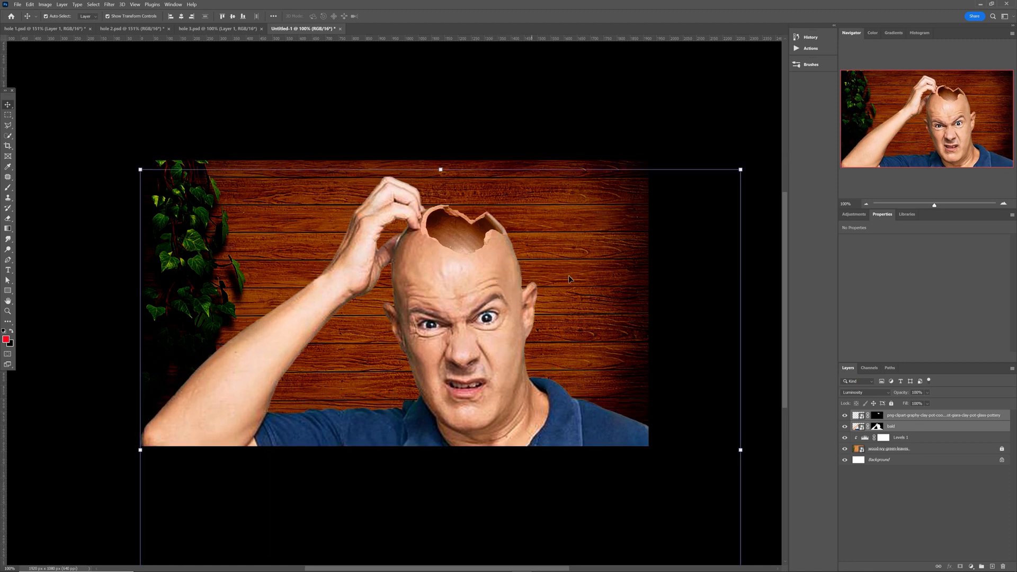
left_click(472, 129)
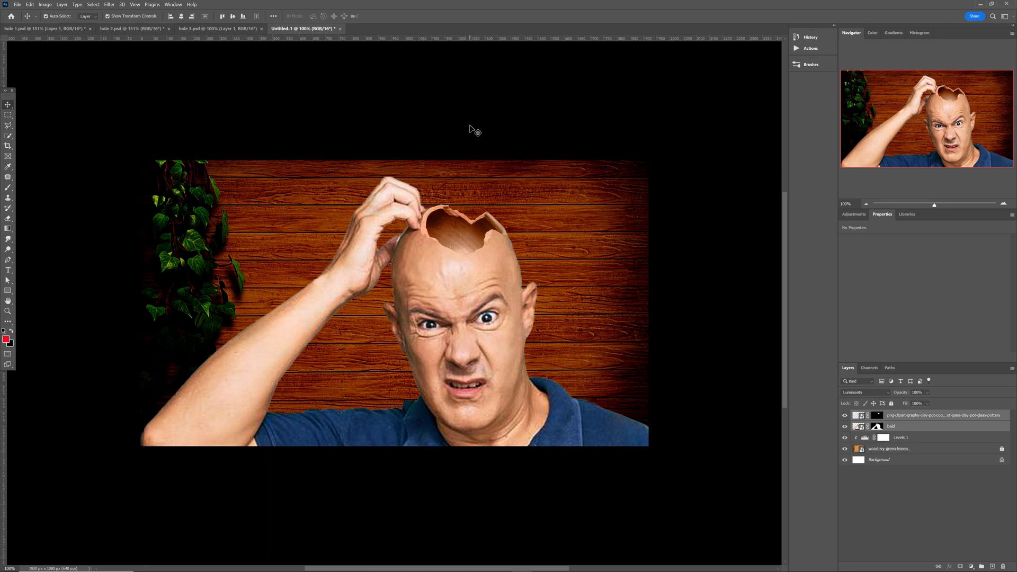
Unlock the wooden background layer and deselect it
left_click(934, 450)
left_click(892, 402)
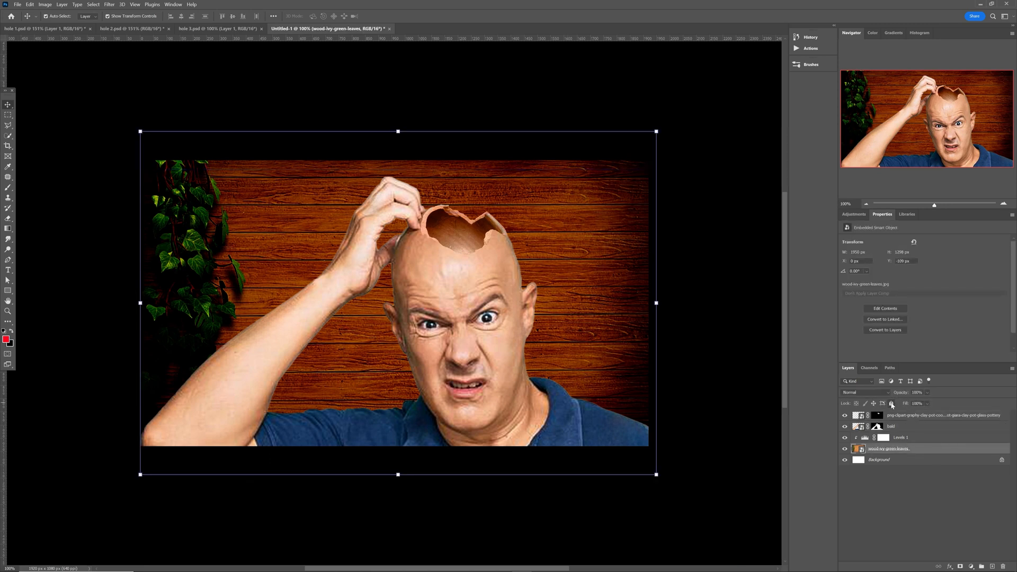
left_click(725, 400)
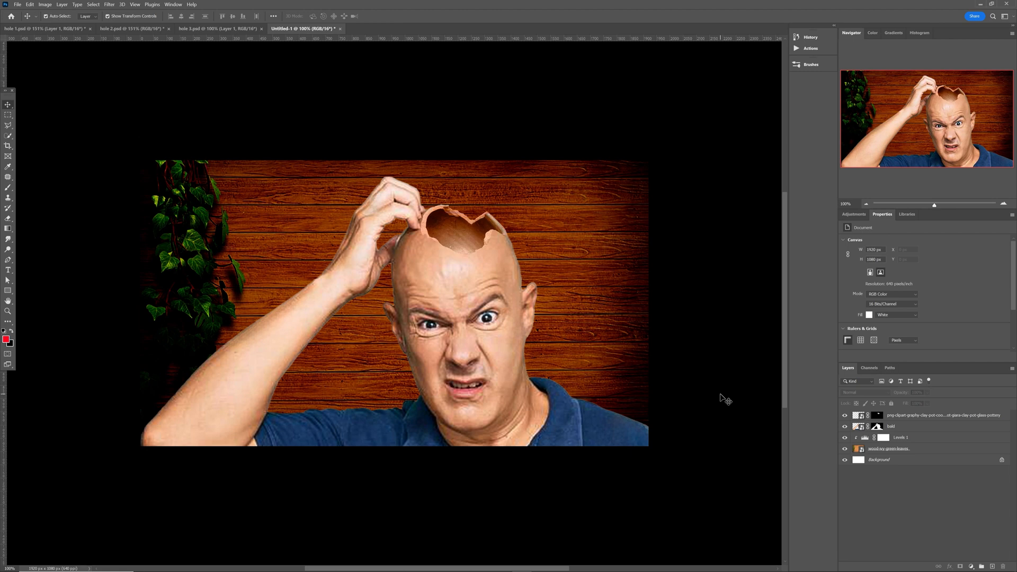
Stamp all visible layers into a new layer above the clay pot layer and convert it to a smart object
left_click(903, 417)
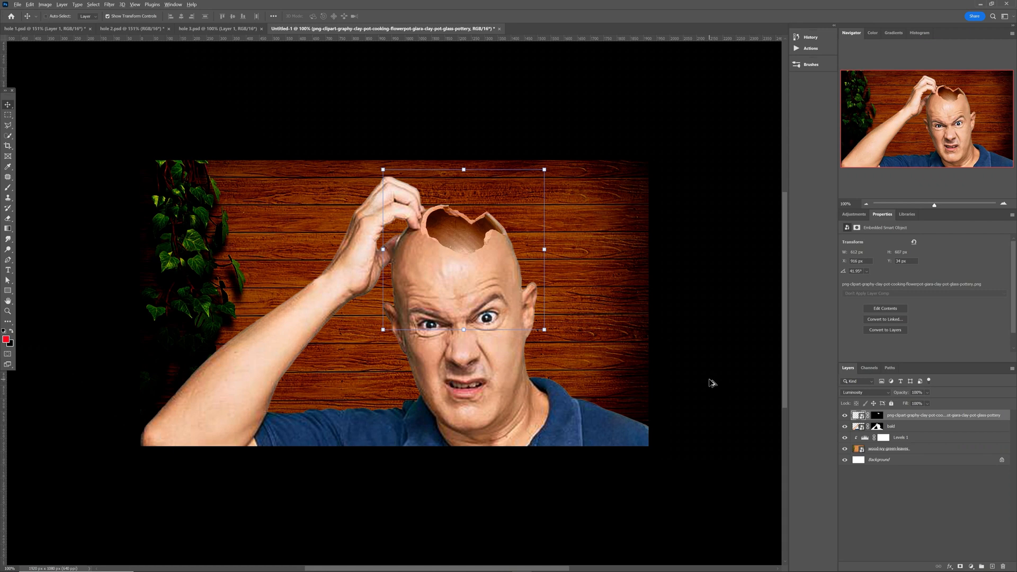
key("ctrl+shift+alt+e")
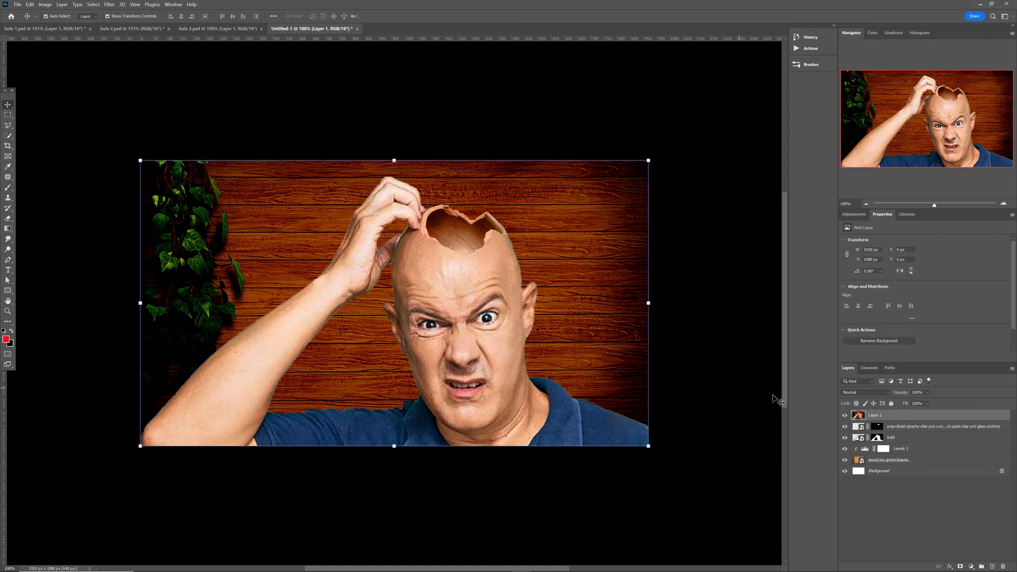
right_click(890, 417)
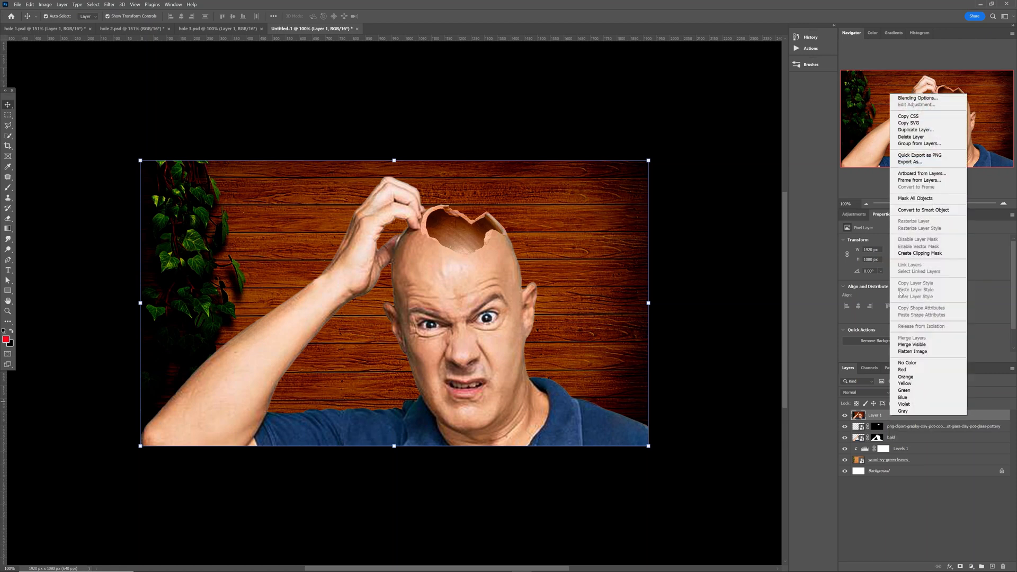
left_click(928, 211)
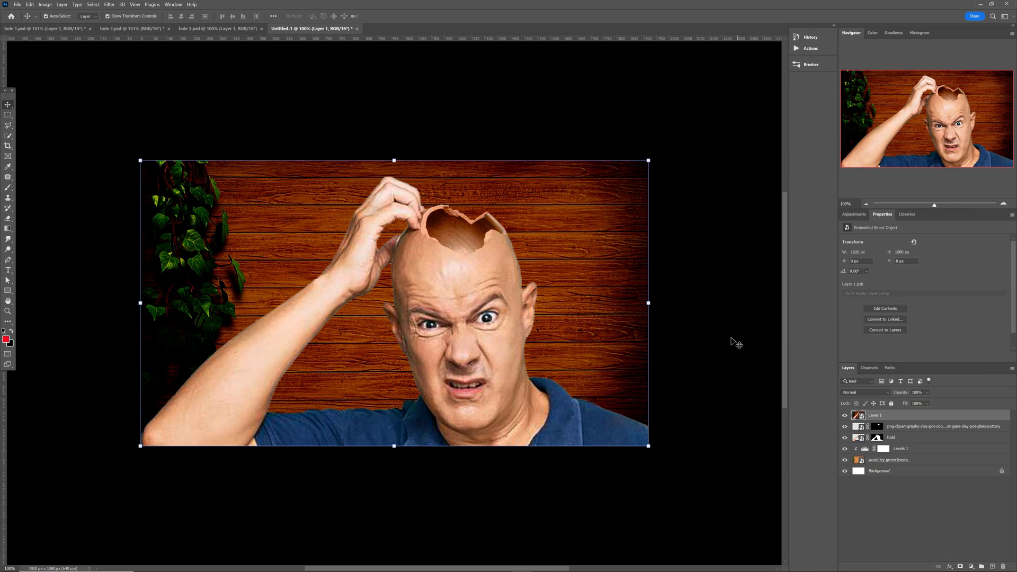
In the Camera Raw Filter with before/after views, set Exposure to -0.35, Contrast to +28, Highlights to -31, Shadows to -21 and Blacks to -31
key("alt+t")
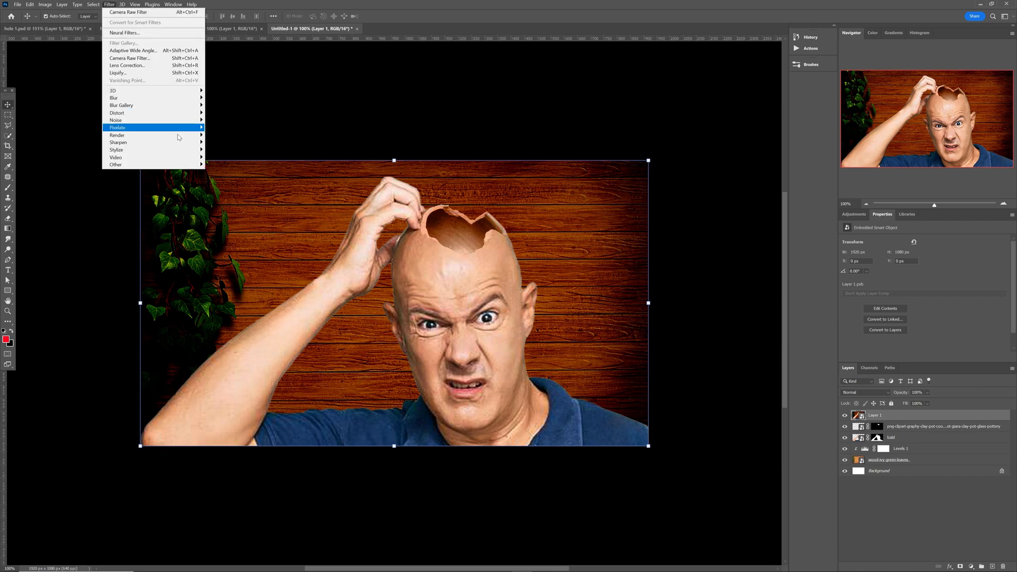
left_click(126, 59)
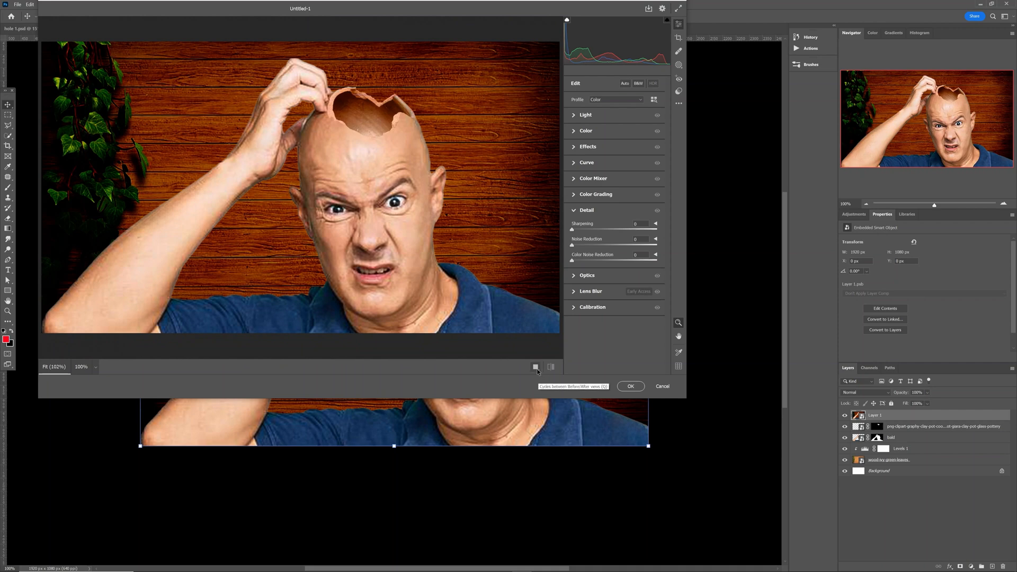
left_click(536, 369)
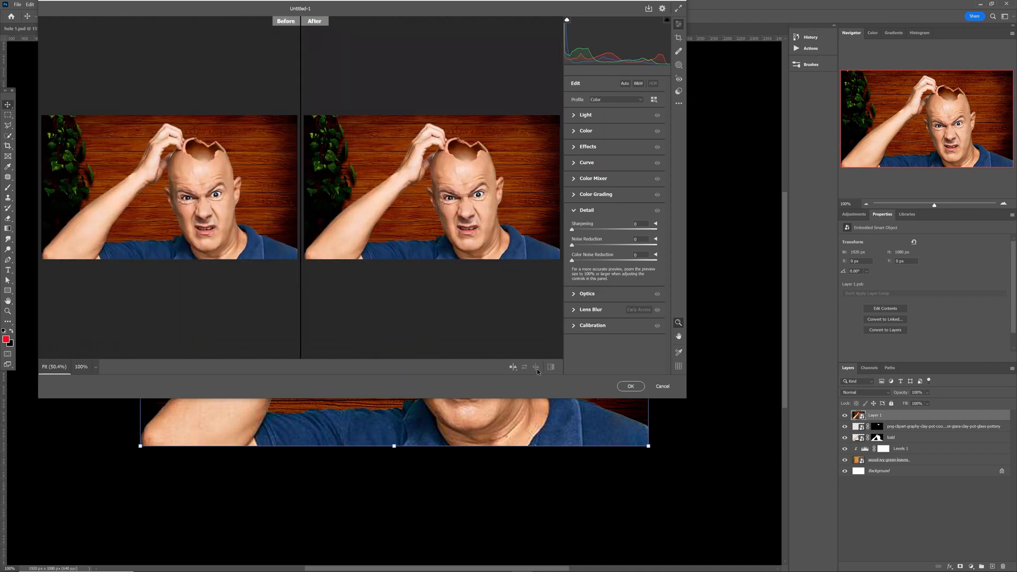
left_click(574, 117)
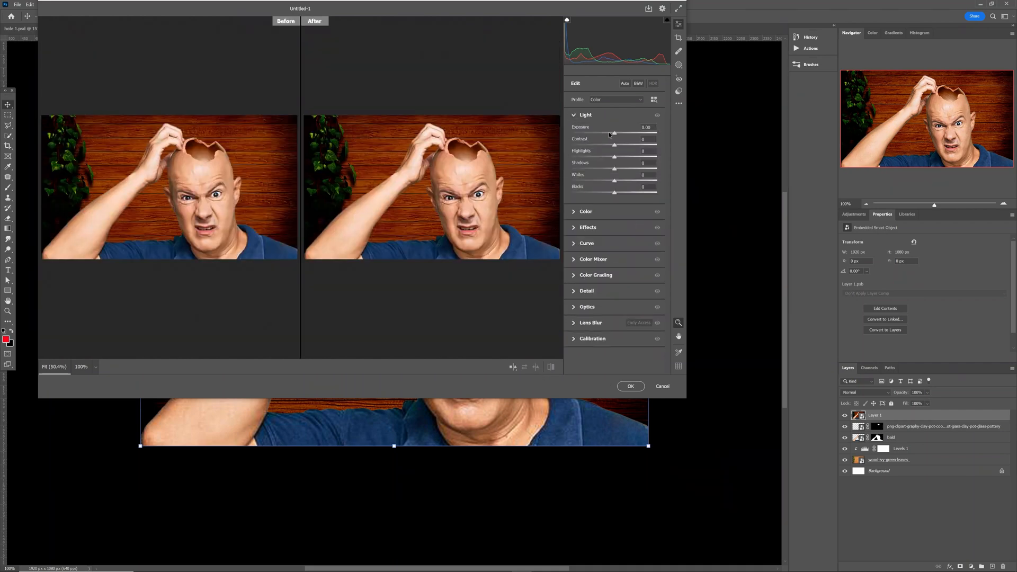
left_click_drag(613, 134, 602, 158)
left_click(614, 157)
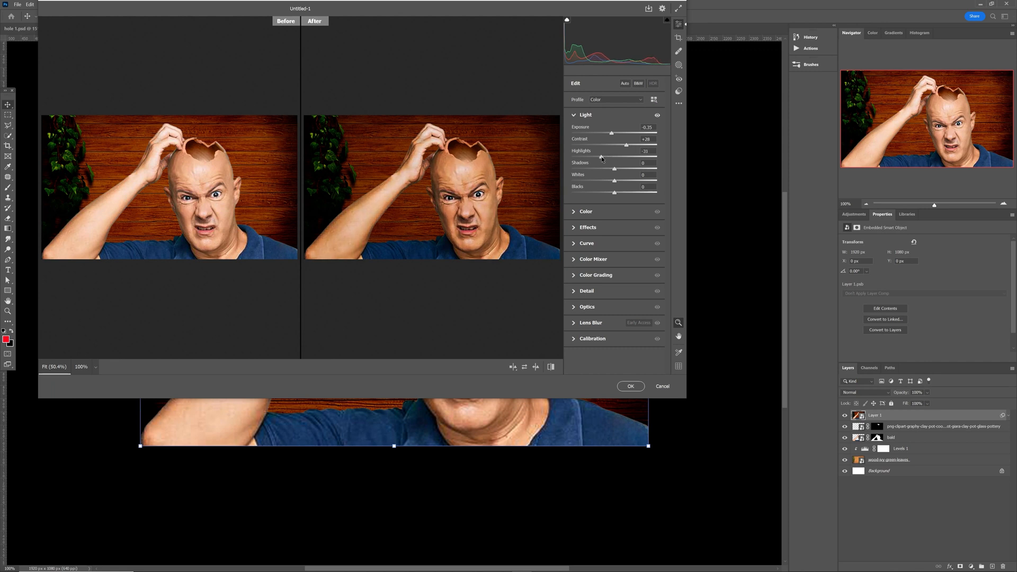
left_click_drag(611, 170, 604, 168)
left_click_drag(614, 194, 600, 195)
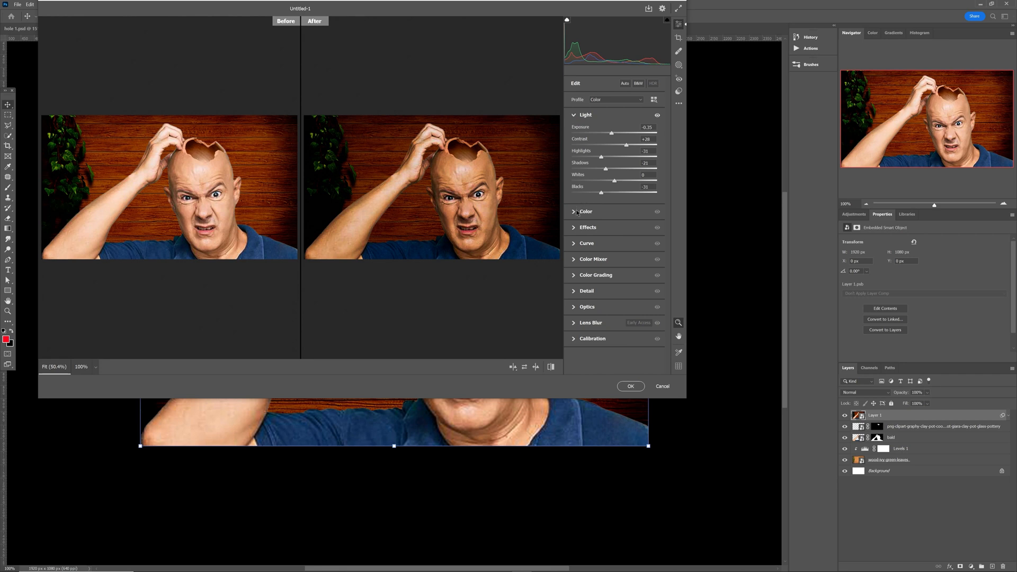
In the Camera Raw effects, set Texture to -63 and Clarity to +69, and darken the image edges with a negative vignette
left_click(573, 227)
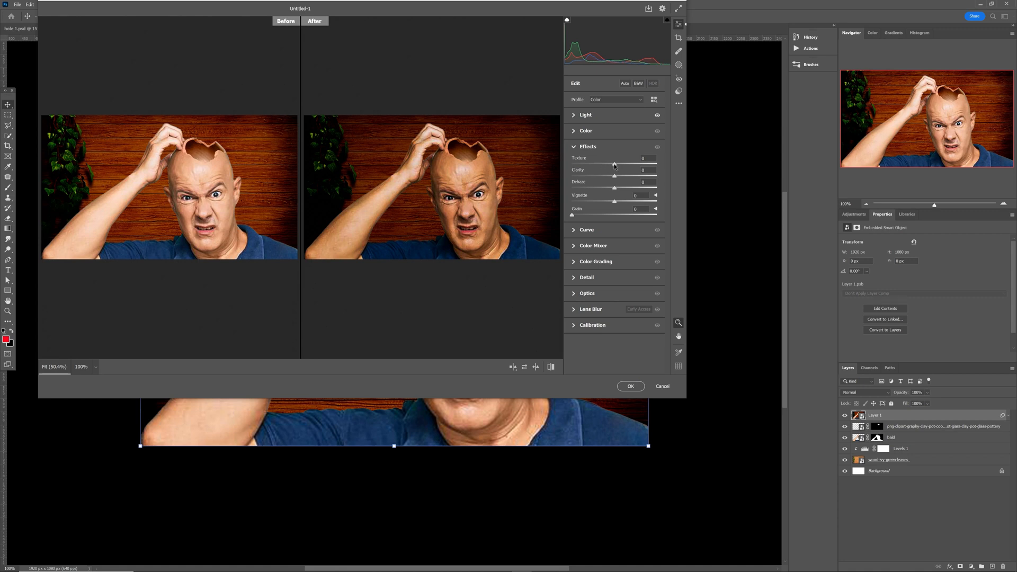
left_click_drag(614, 165, 603, 167)
left_click_drag(614, 177, 587, 166)
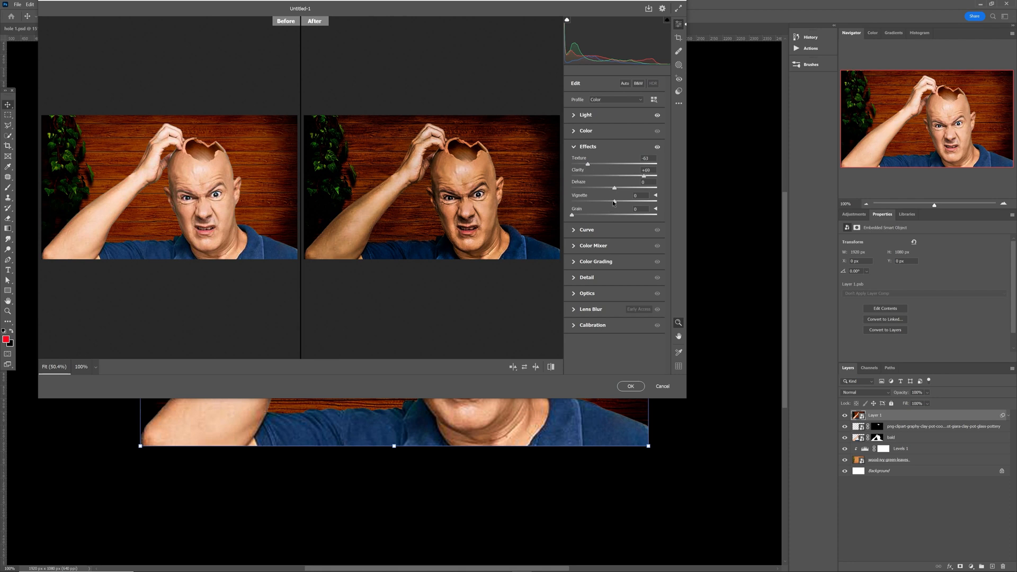
left_click_drag(614, 201, 612, 201)
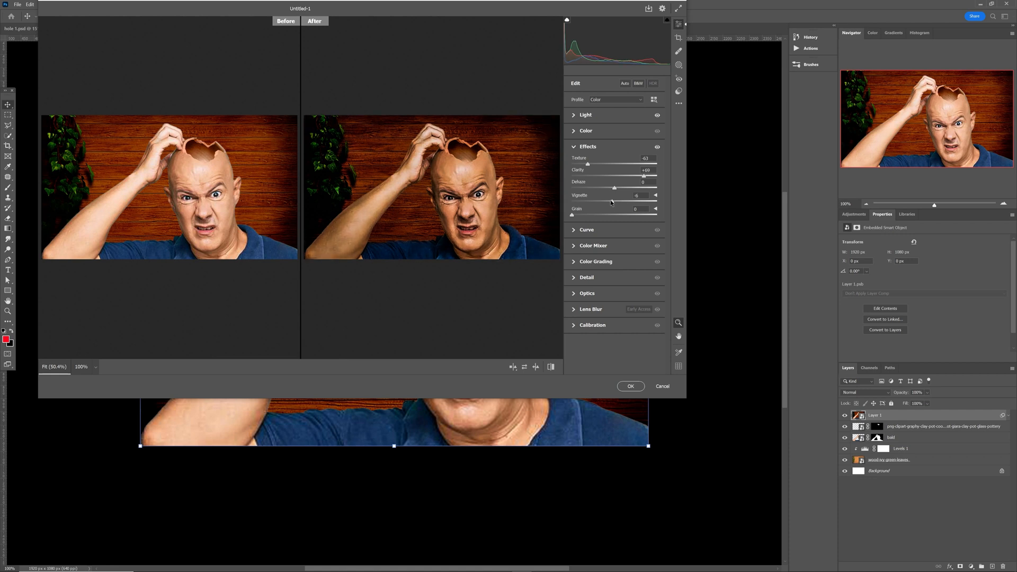
In the Camera Raw Color Mixer, adjust the greens and raise their luminance, and increase the blues' saturation and luminance
left_click(573, 249)
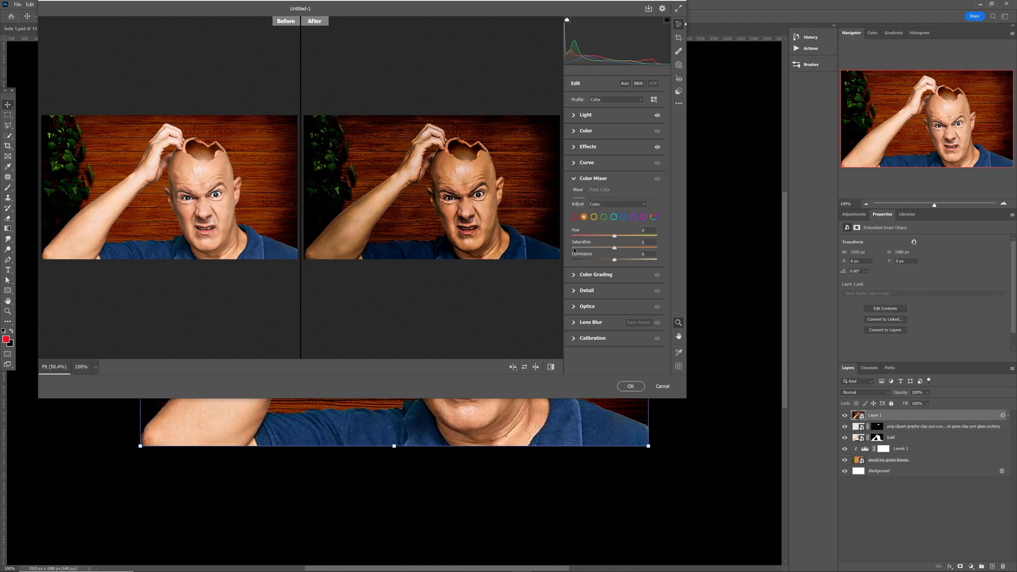
left_click(603, 216)
left_click_drag(613, 238, 634, 259)
left_click(623, 217)
left_click_drag(614, 248, 631, 260)
Add a small amount of sharpening in the Camera Raw detail settings and apply the filter to the merged smart object
left_click(574, 293)
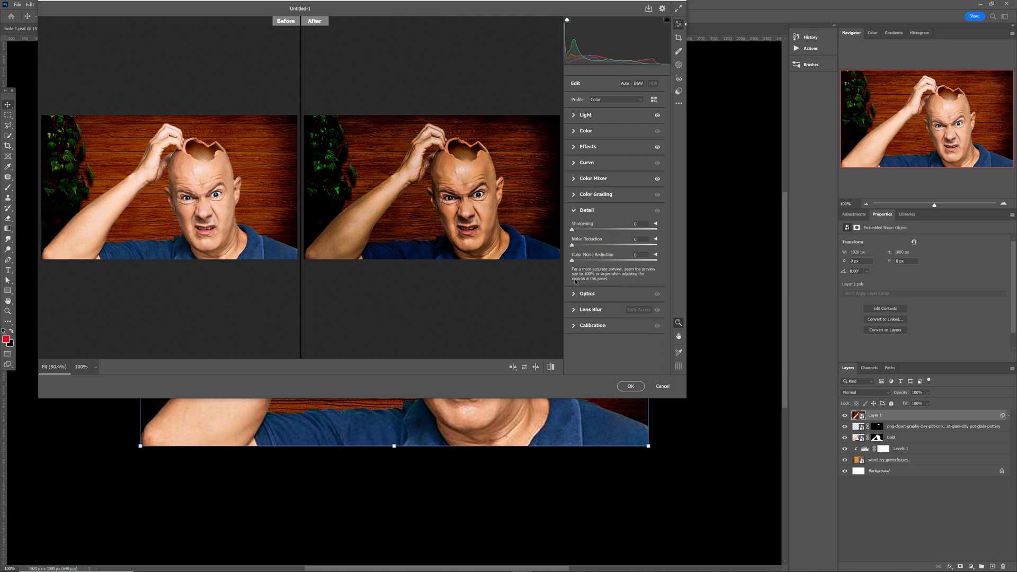
left_click_drag(573, 231, 579, 231)
key("Return")
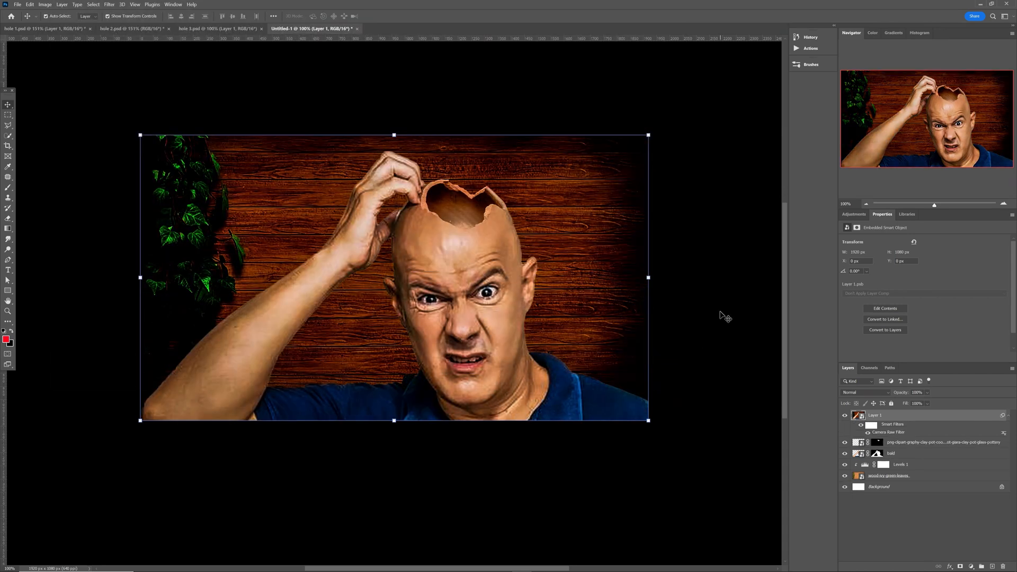
Compare the graded composite with the hole 1.psd, hole 2.psd and hole 3.psd versions, ending on the Untitled-1 document
left_click_drag(711, 320, 701, 301)
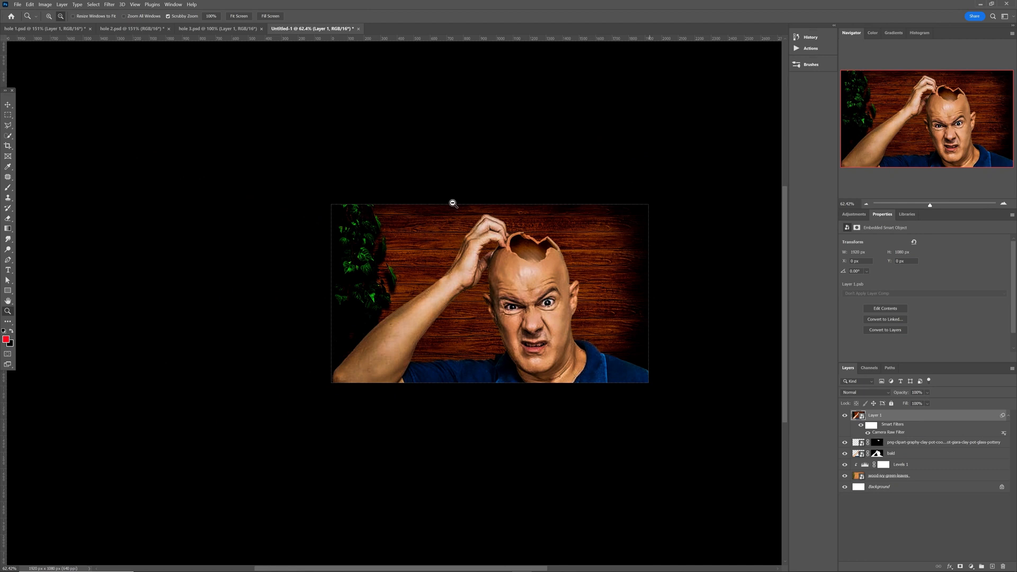
left_click(211, 30)
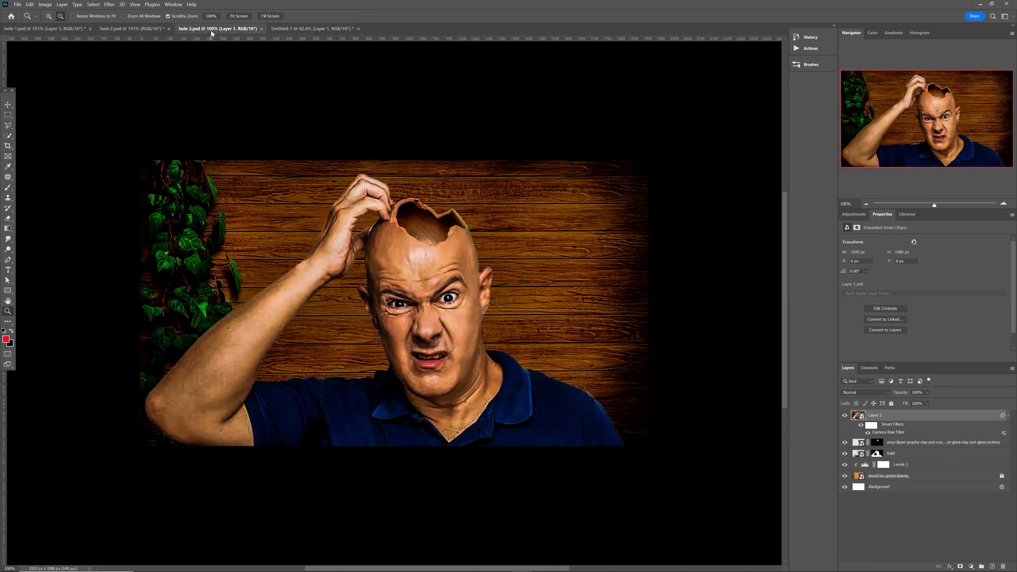
left_click(41, 30)
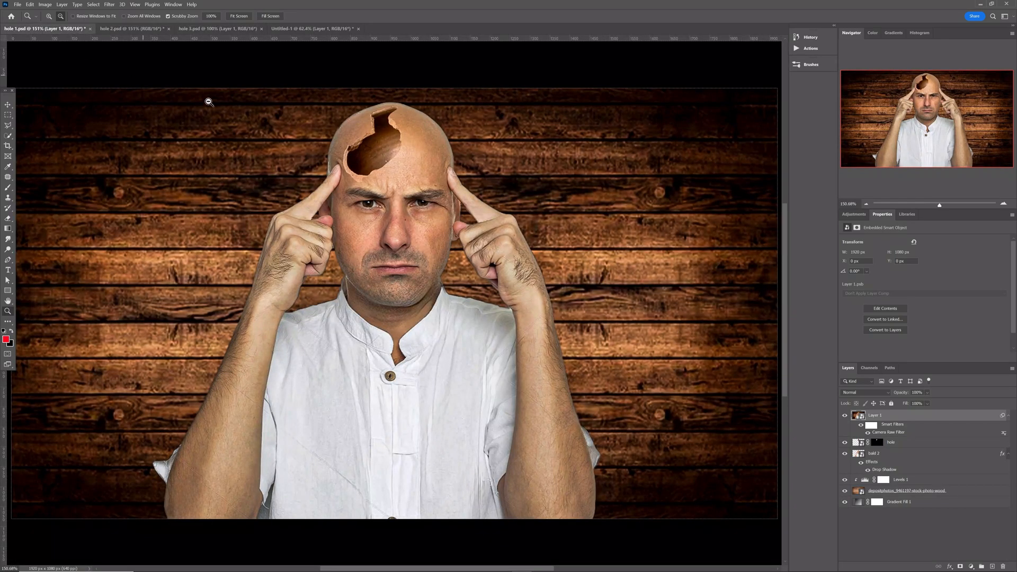
left_click(118, 30)
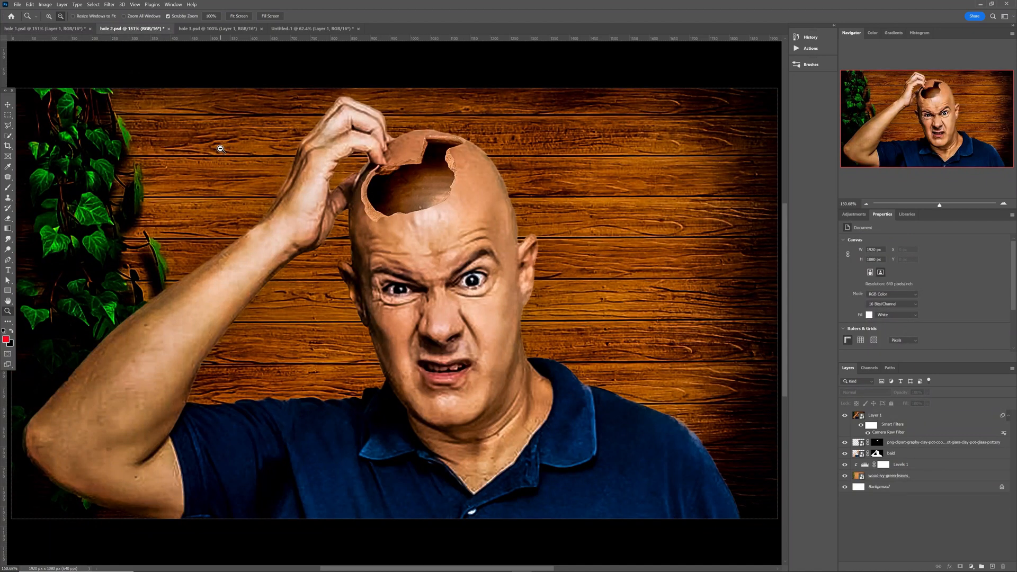
left_click(282, 29)
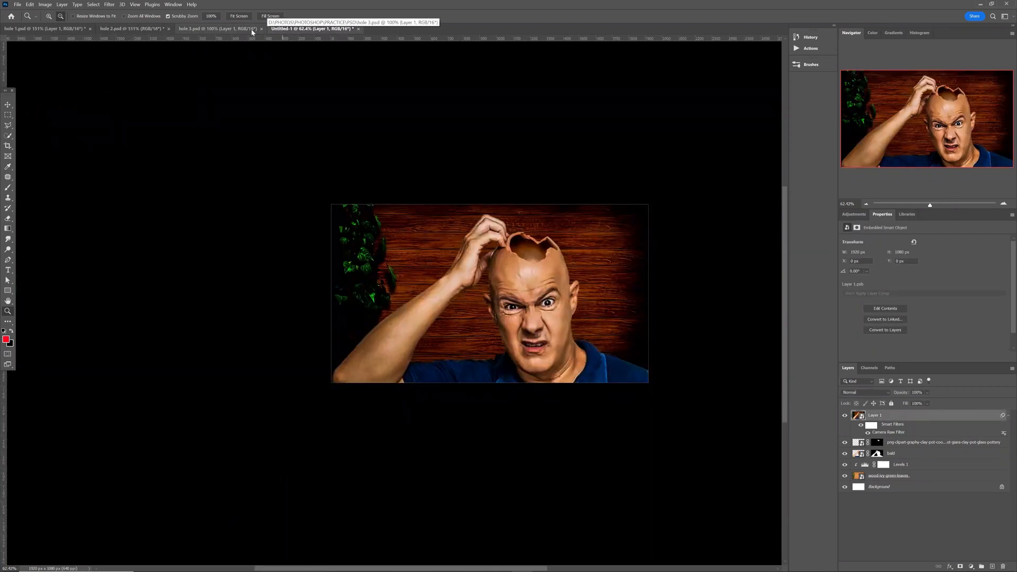
left_click(221, 30)
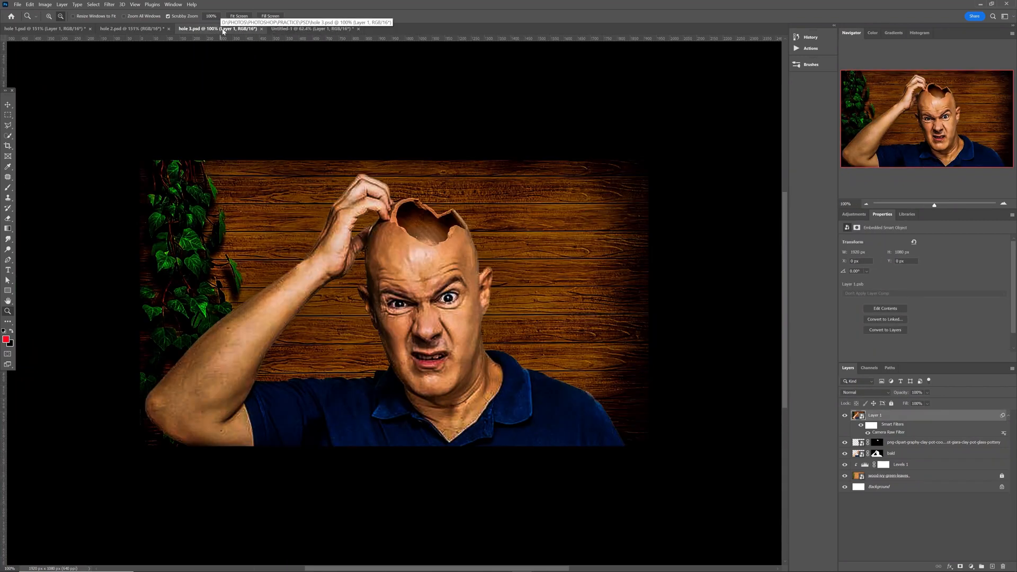
left_click(299, 31)
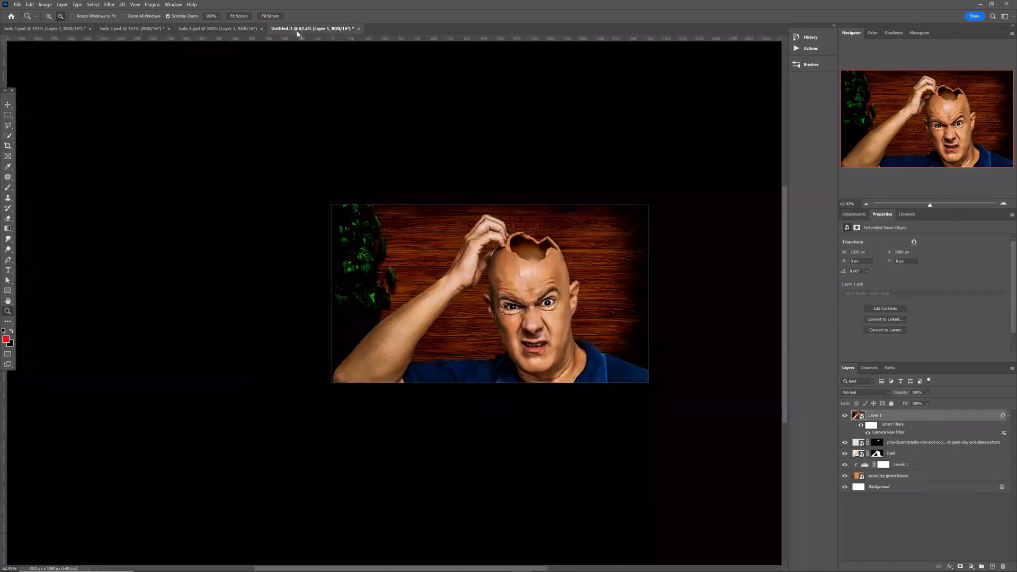
left_click(232, 30)
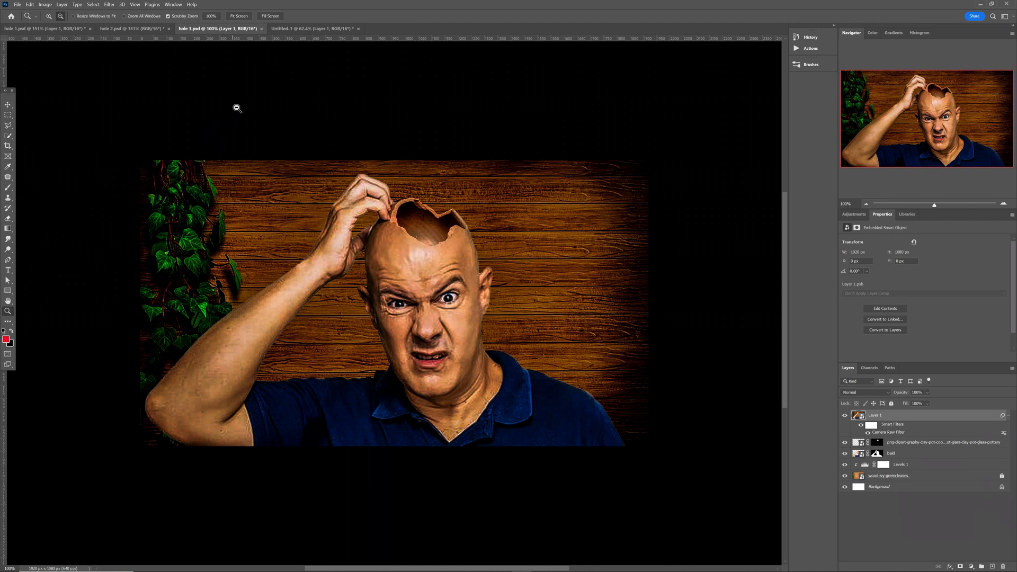
left_click(295, 31)
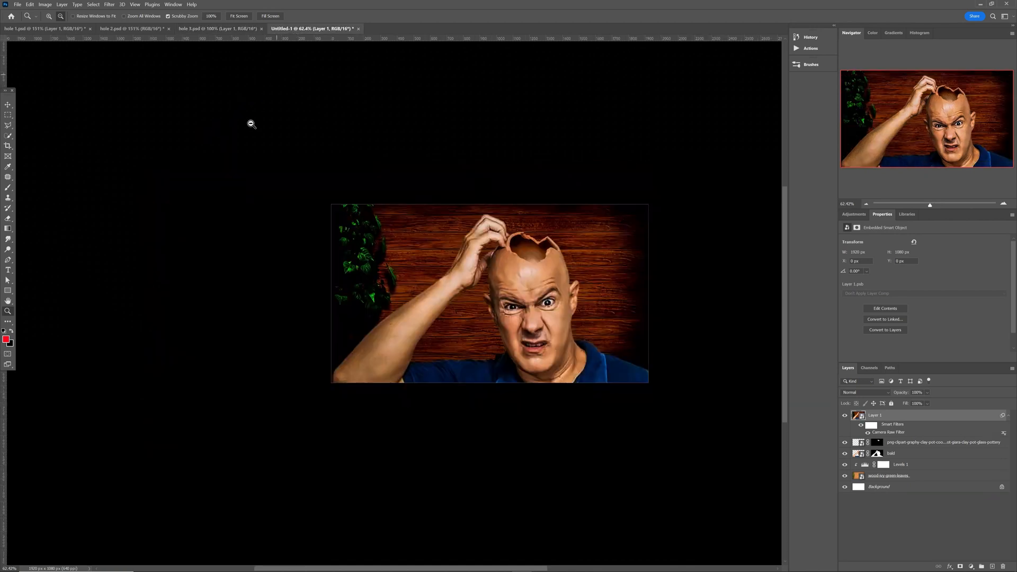